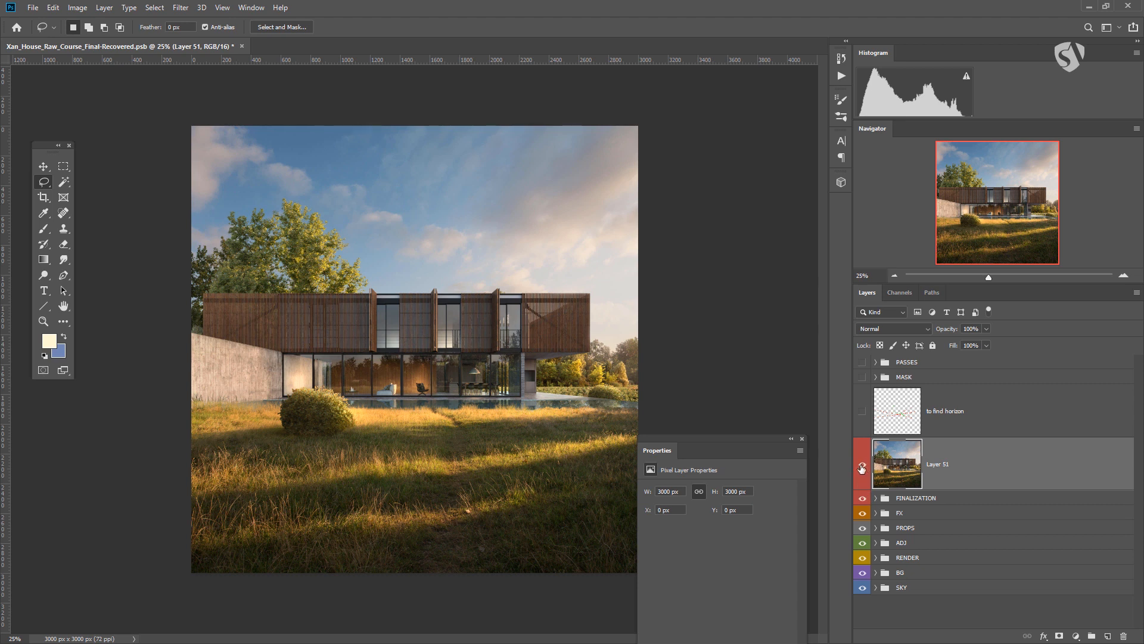
Compare Layer 51 with the raw RENDER group by toggling layer visibility, and restore the visibility of all the groups below it
left_click_drag(863, 499, 862, 588)
left_click(863, 466)
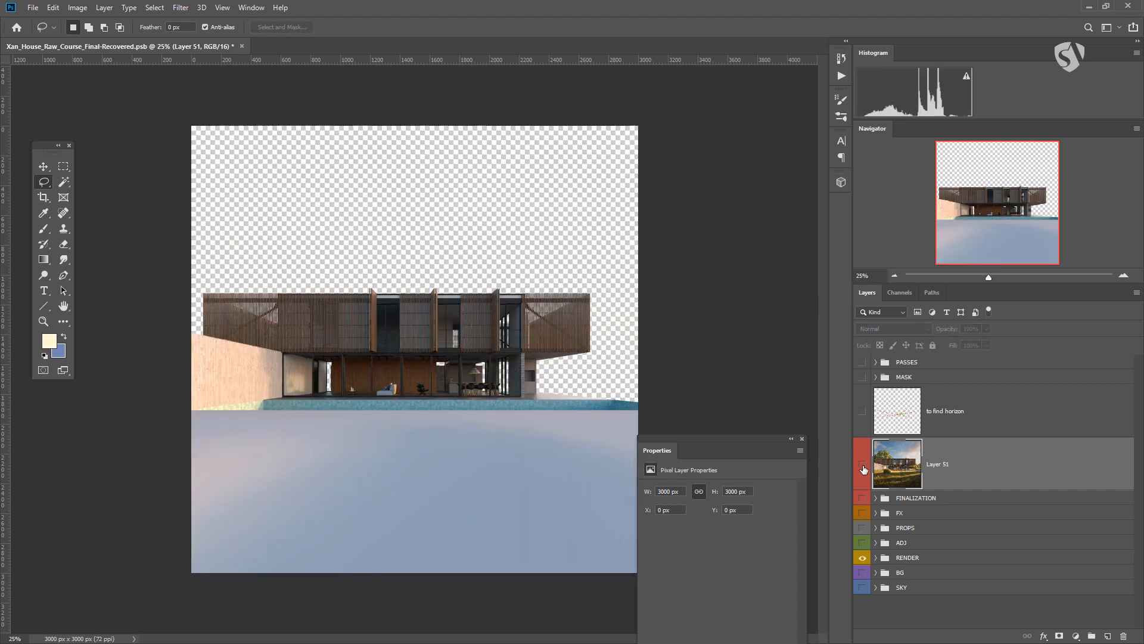
left_click(863, 466)
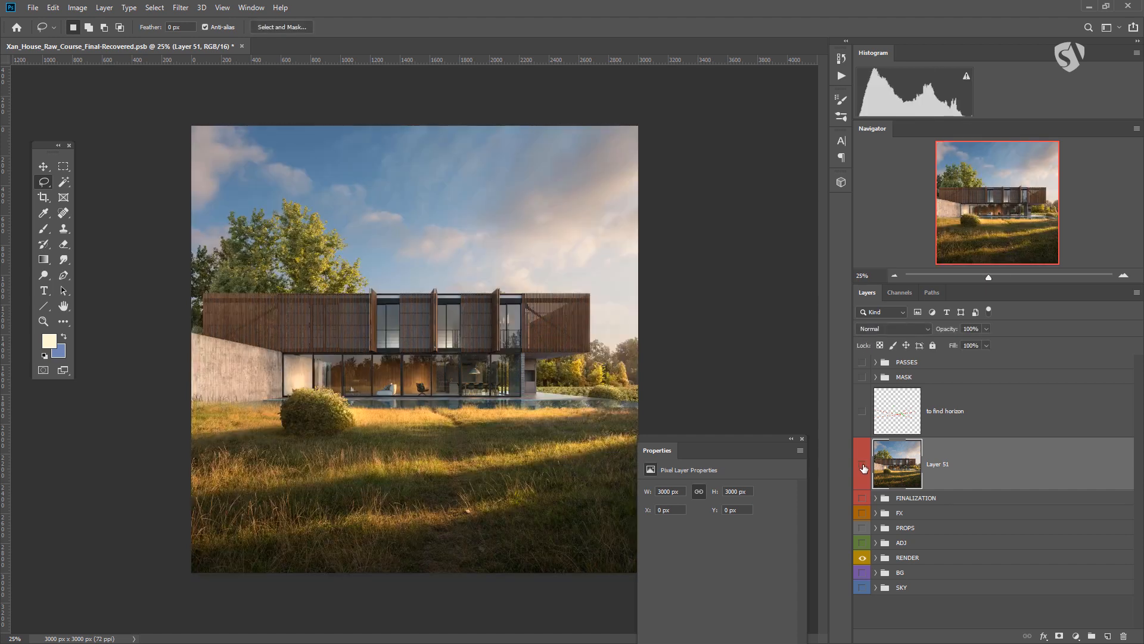
left_click(863, 466)
left_click(863, 466)
left_click(863, 467)
left_click(863, 466)
left_click_drag(863, 498, 863, 593)
Convert Layer 51 to a Smart Object
right_click(978, 451)
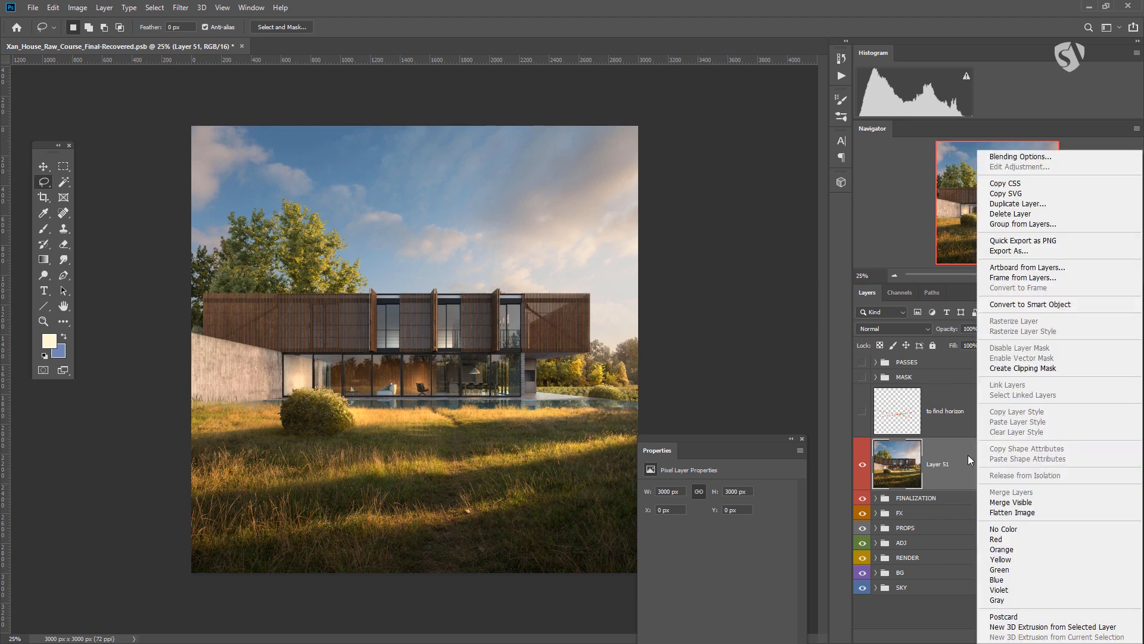
left_click(1041, 309)
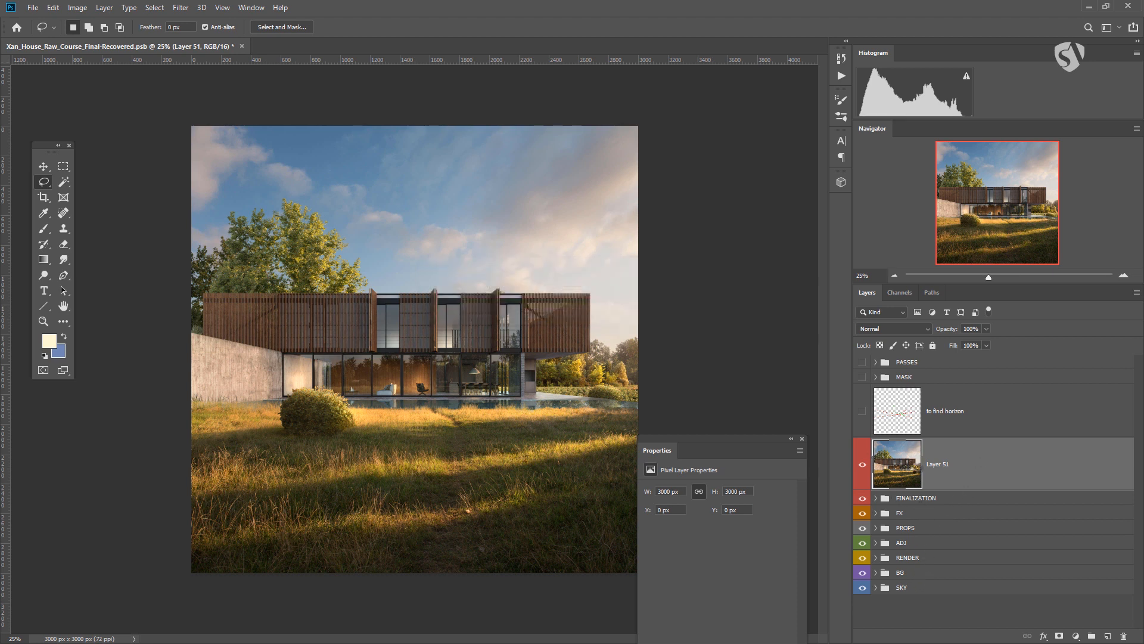
key("F2")
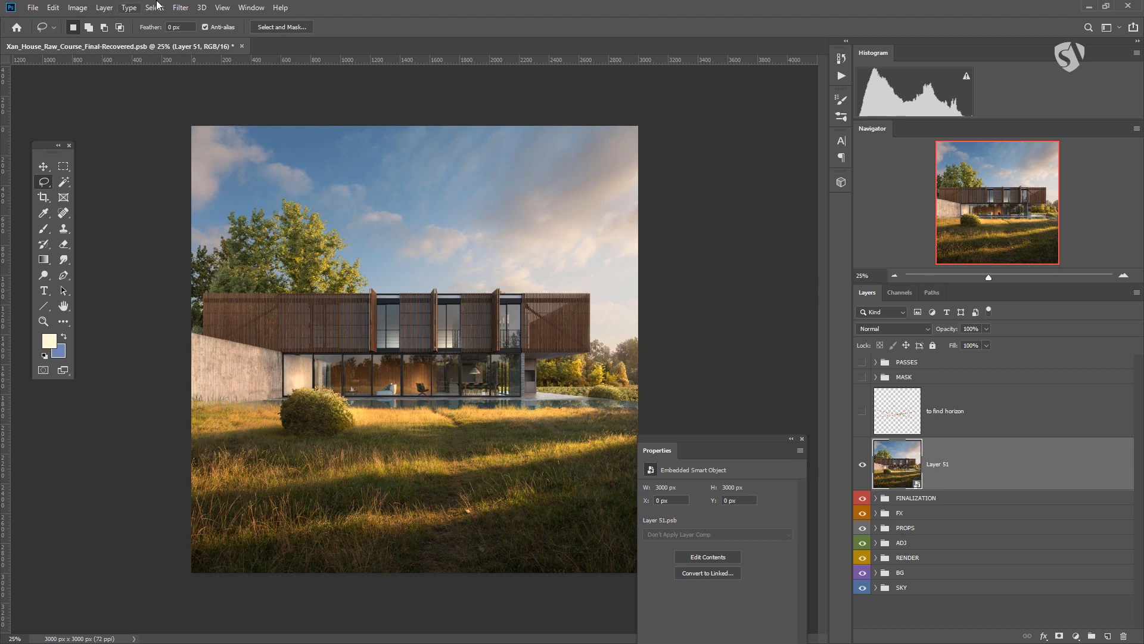
Open the Camera Raw Filter on Layer 51 with the Basic adjustments expanded and a side-by-side before/after preview
left_click(180, 7)
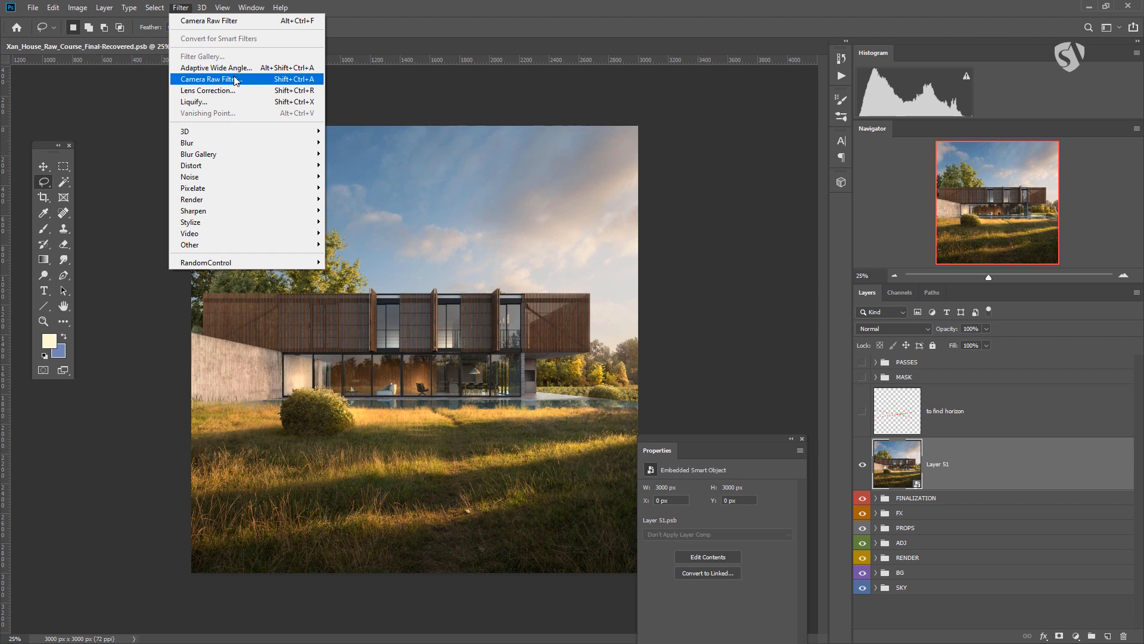
left_click(1047, 458)
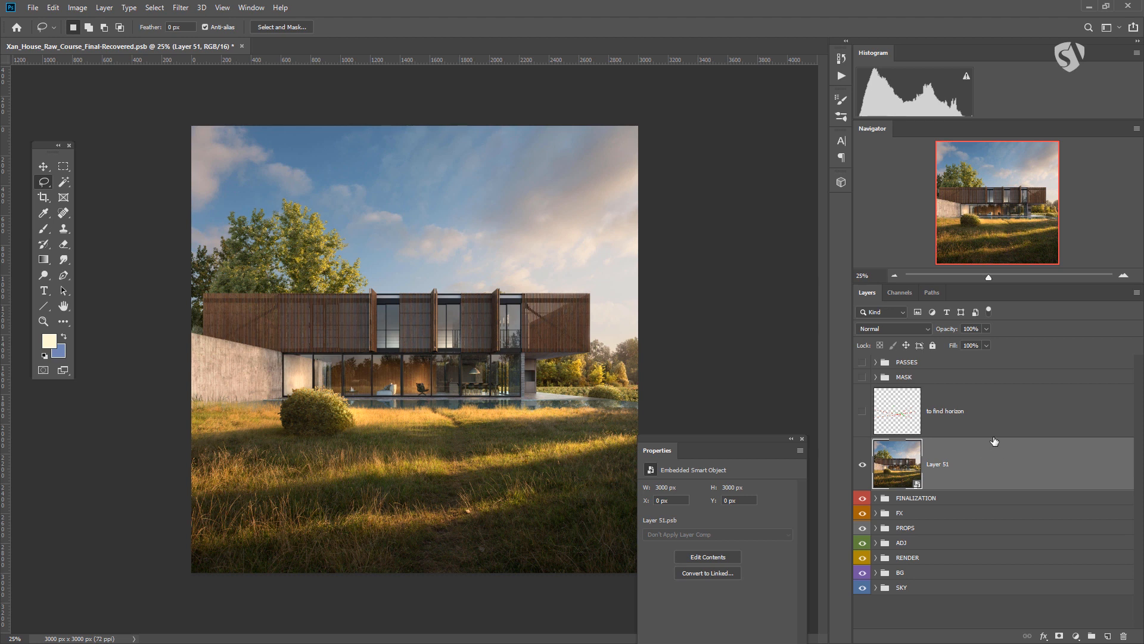
left_click(159, 7)
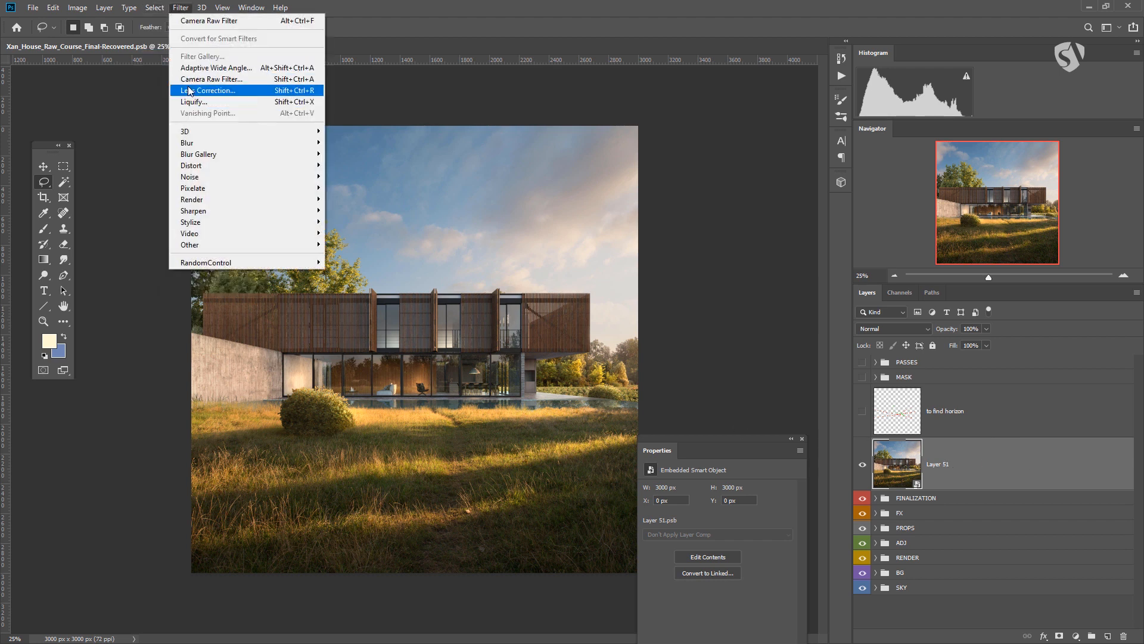
left_click(189, 81)
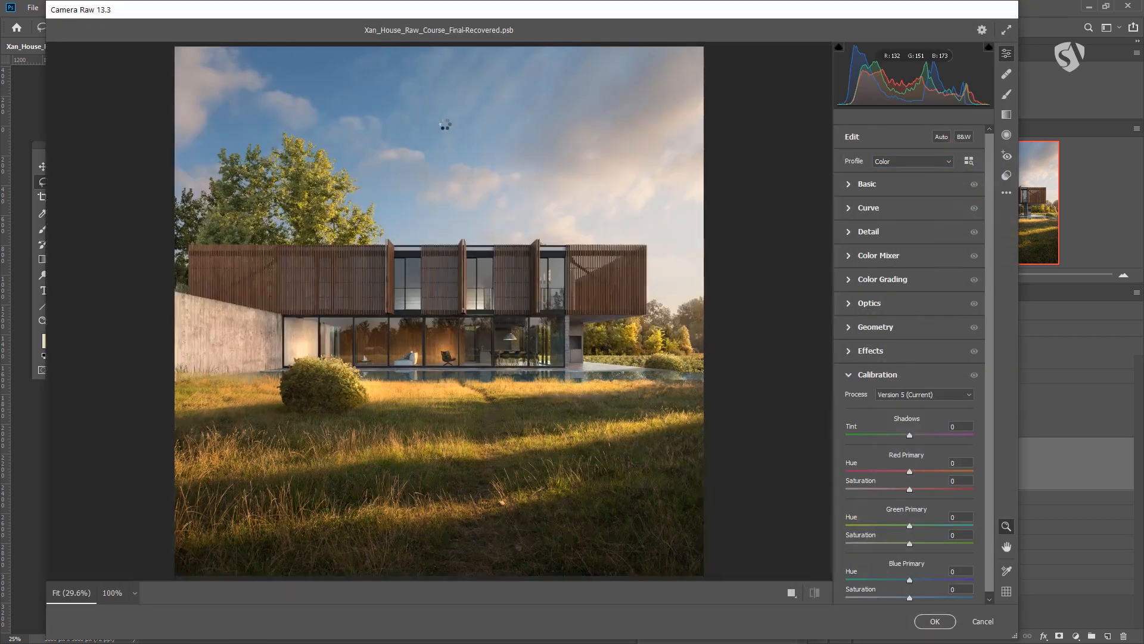
left_click_drag(505, 15, 565, 31)
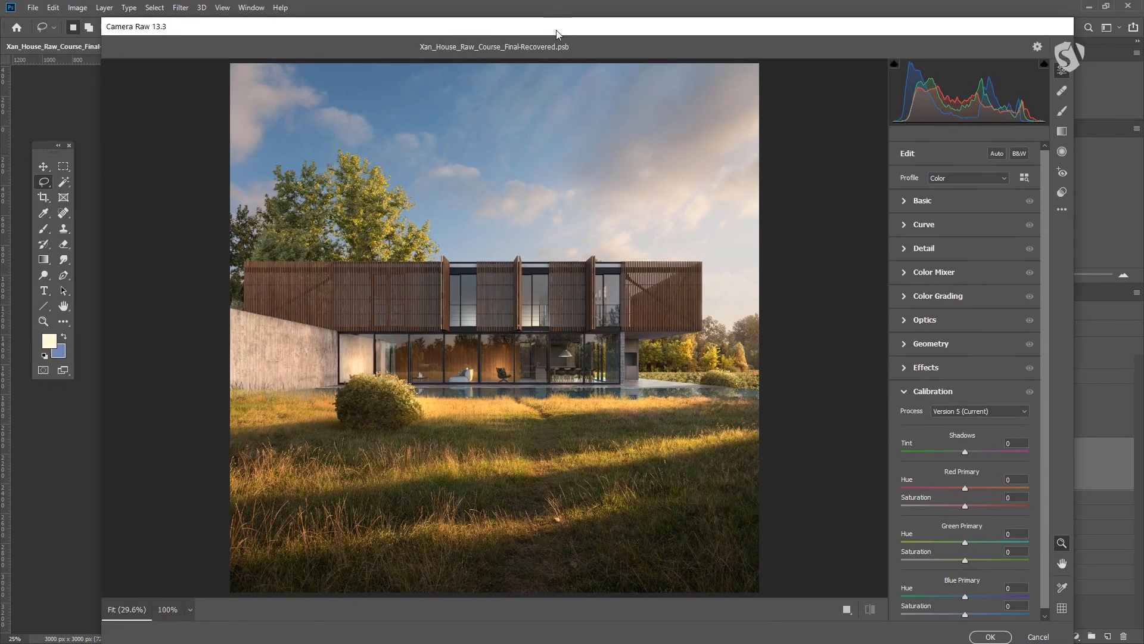
left_click(904, 202)
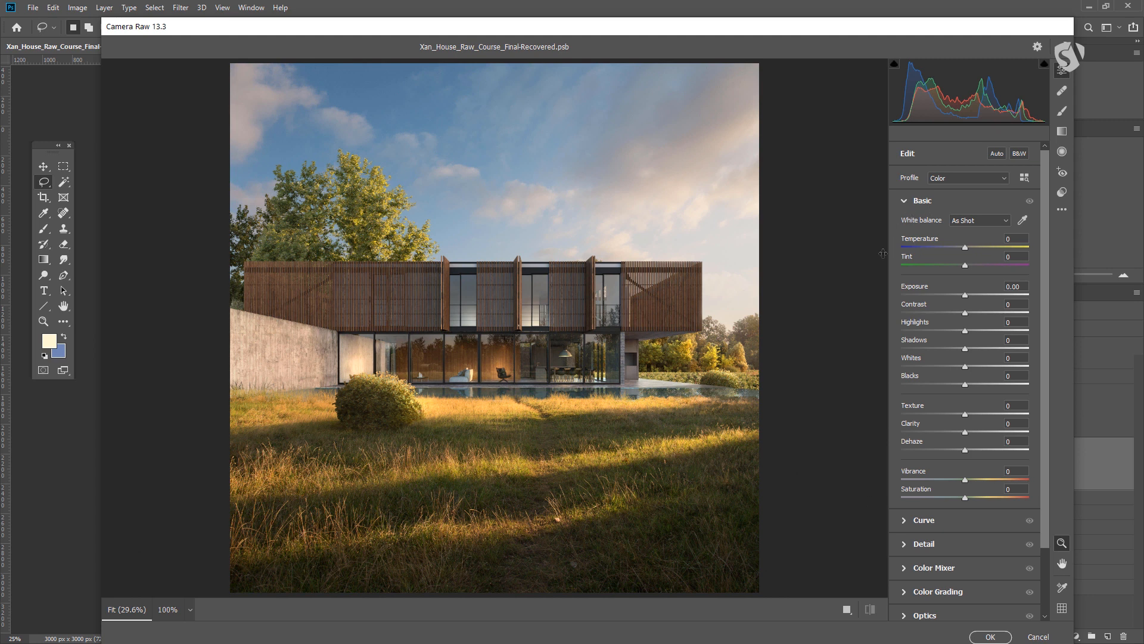
left_click(846, 610)
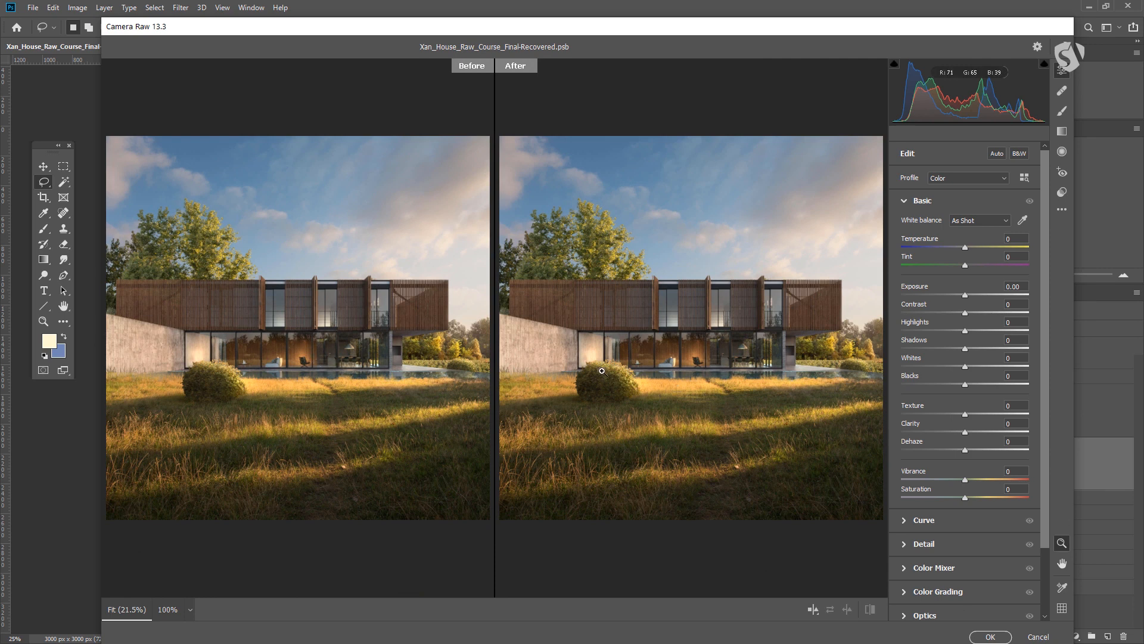
left_click_drag(708, 323, 664, 343)
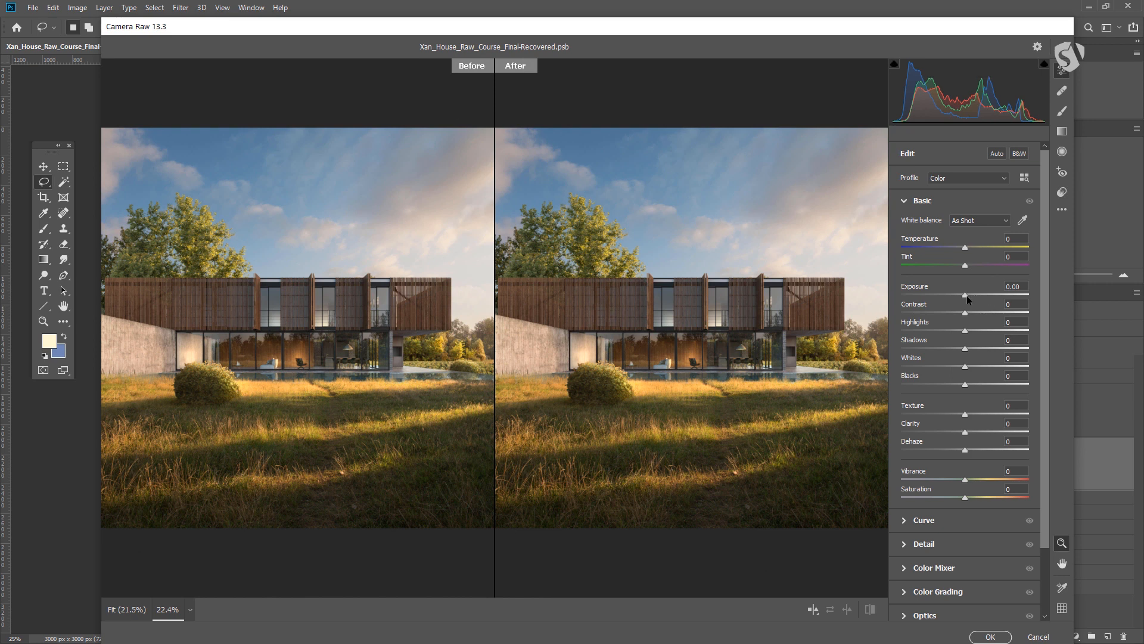
Set Exposure to -0.05, Contrast to +2, Highlights to +13, Shadows to -16, Whites to +8 and Blacks to -2 in the Basic adjustments
left_click_drag(967, 296, 963, 297)
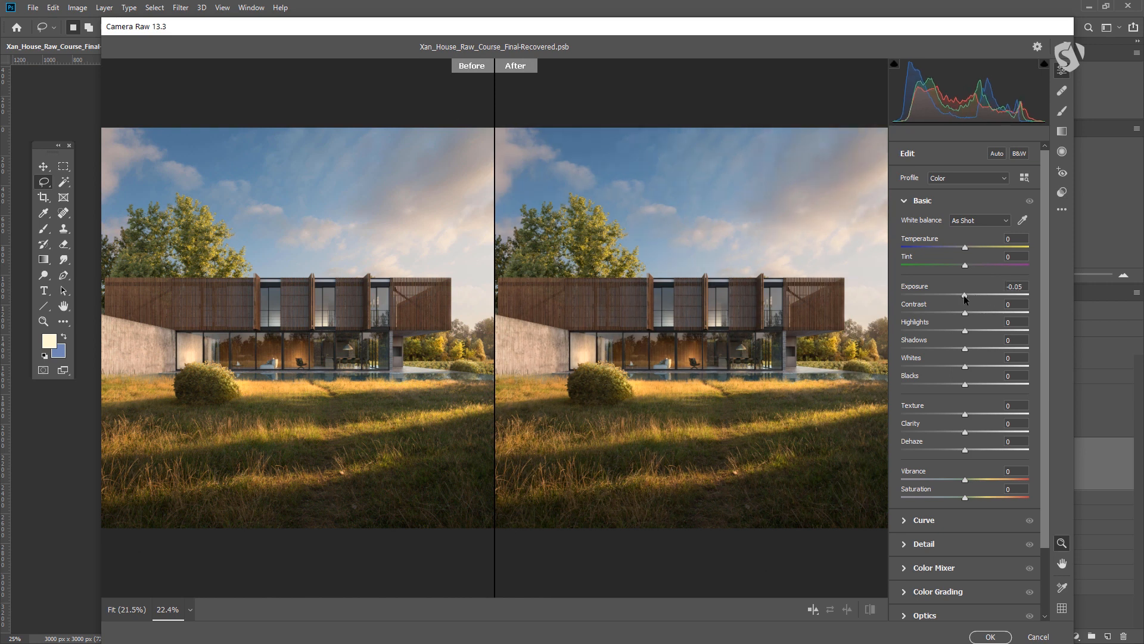
left_click_drag(965, 312, 966, 314)
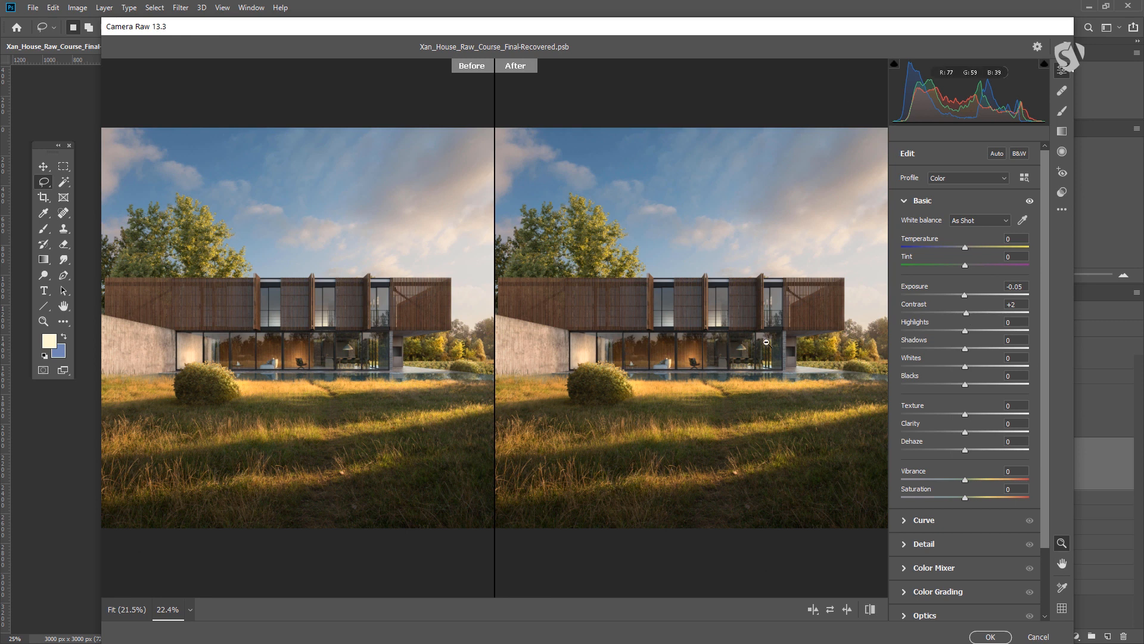
mouse_move(966, 332)
left_mouse_down()
mouse_move(948, 332)
mouse_move(1007, 332)
mouse_move(922, 335)
mouse_move(1032, 331)
mouse_move(922, 333)
mouse_move(1018, 340)
mouse_move(979, 343)
left_mouse_up()
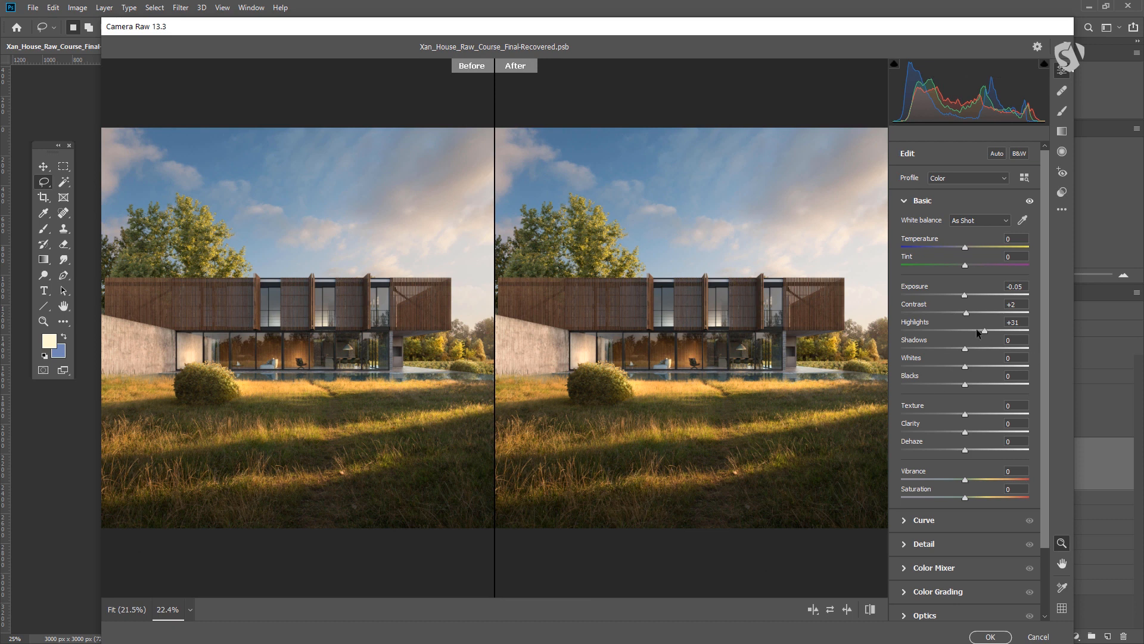
left_click_drag(985, 332, 955, 348)
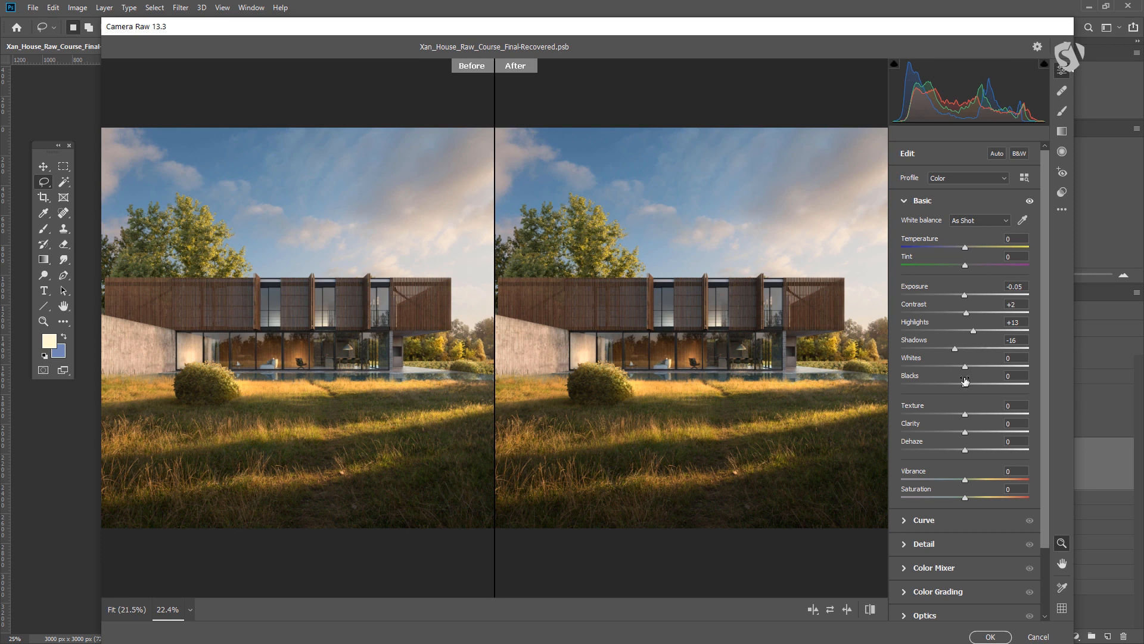
mouse_move(967, 365)
left_mouse_down()
mouse_move(982, 372)
mouse_move(971, 372)
left_mouse_up()
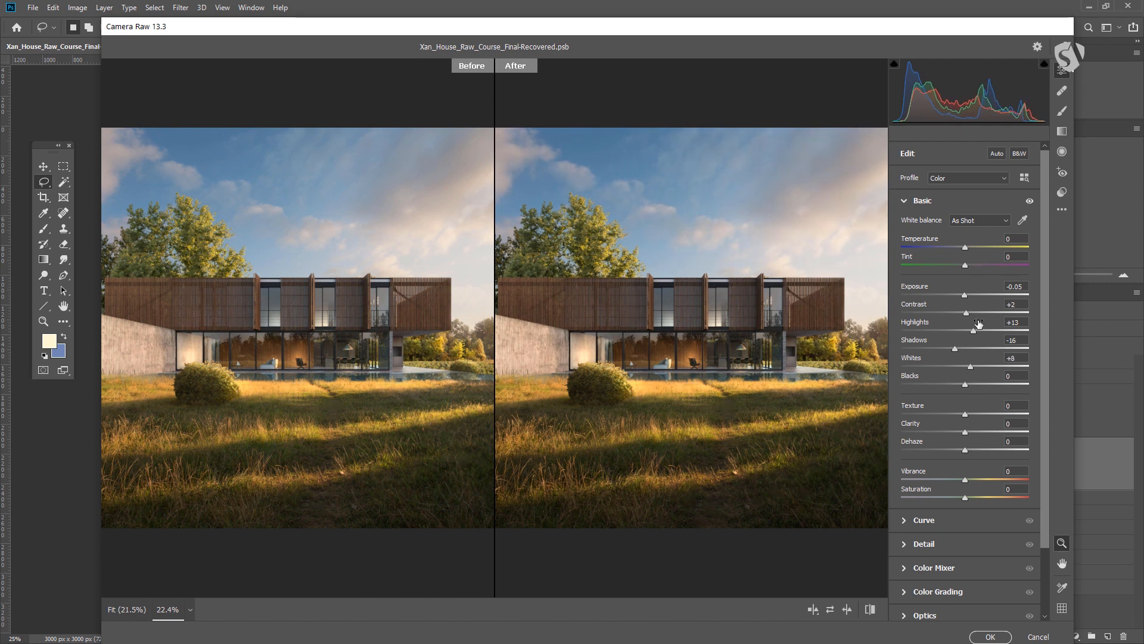
left_click_drag(967, 386, 963, 385)
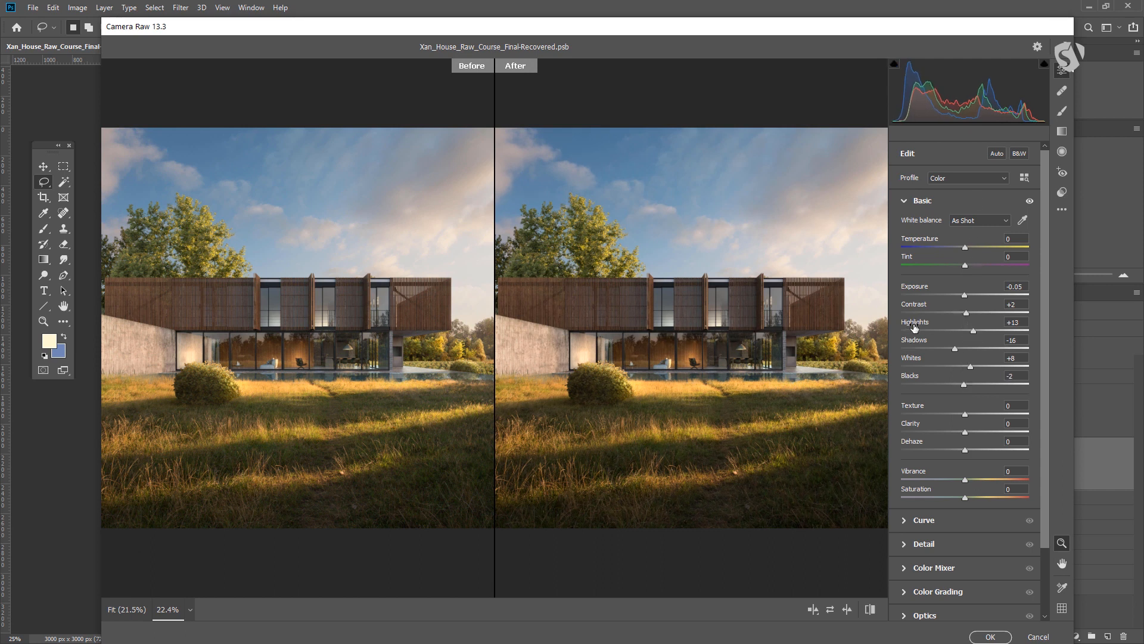
Set the parametric Curve's Highlights to +12 and collapse the Curve section
left_click(904, 520)
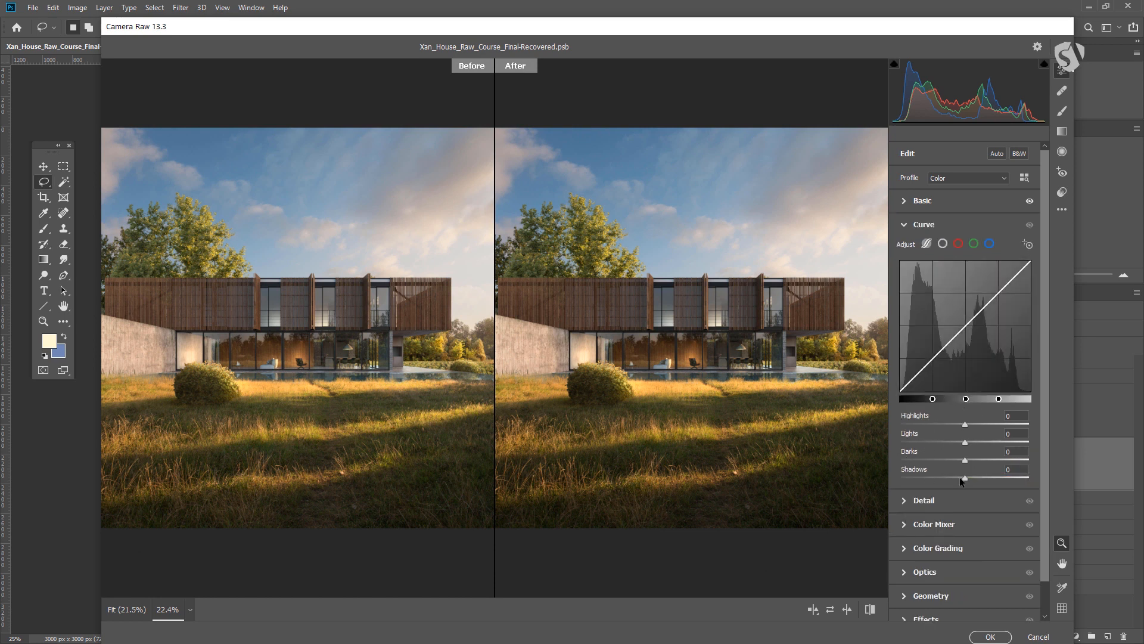
mouse_move(967, 426)
left_mouse_down()
mouse_move(951, 424)
mouse_move(981, 428)
left_mouse_up()
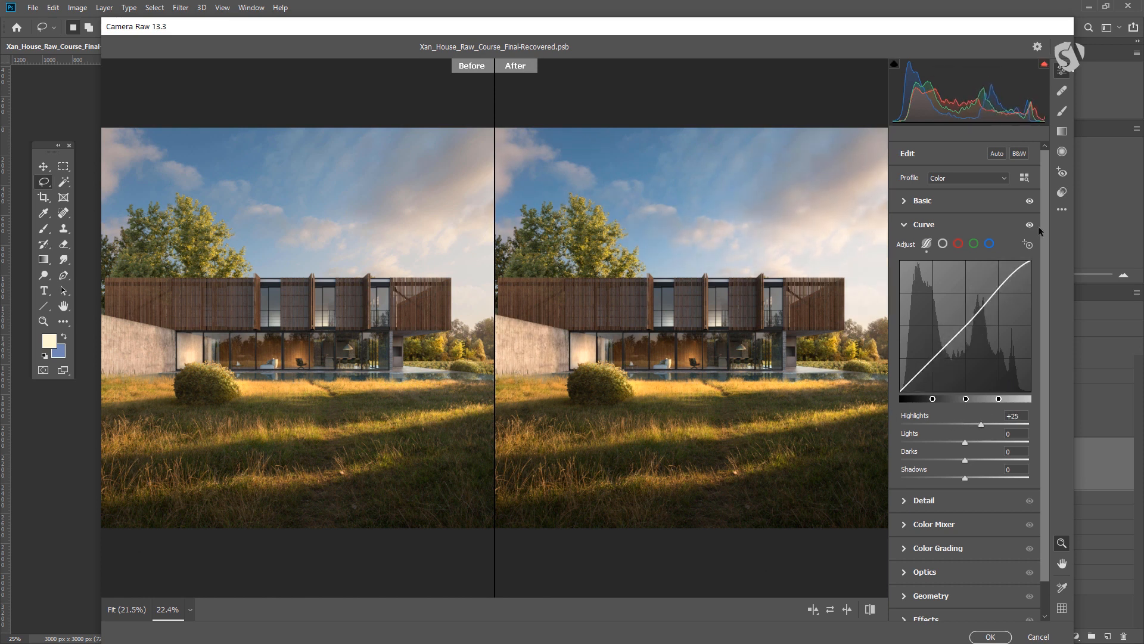
left_click(971, 423)
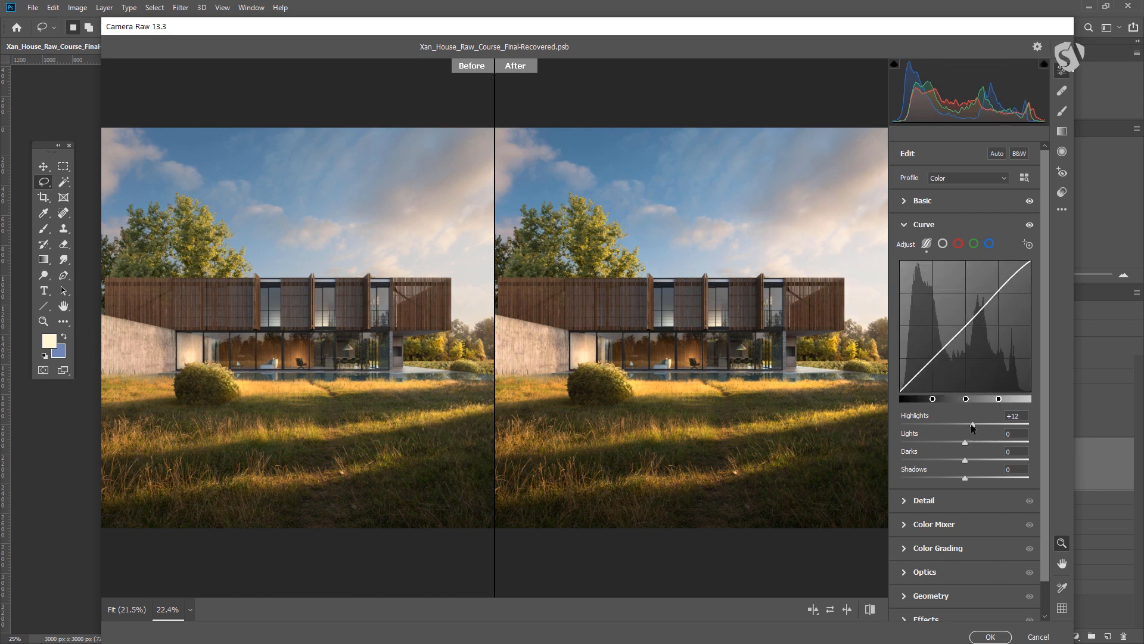
left_click(903, 223)
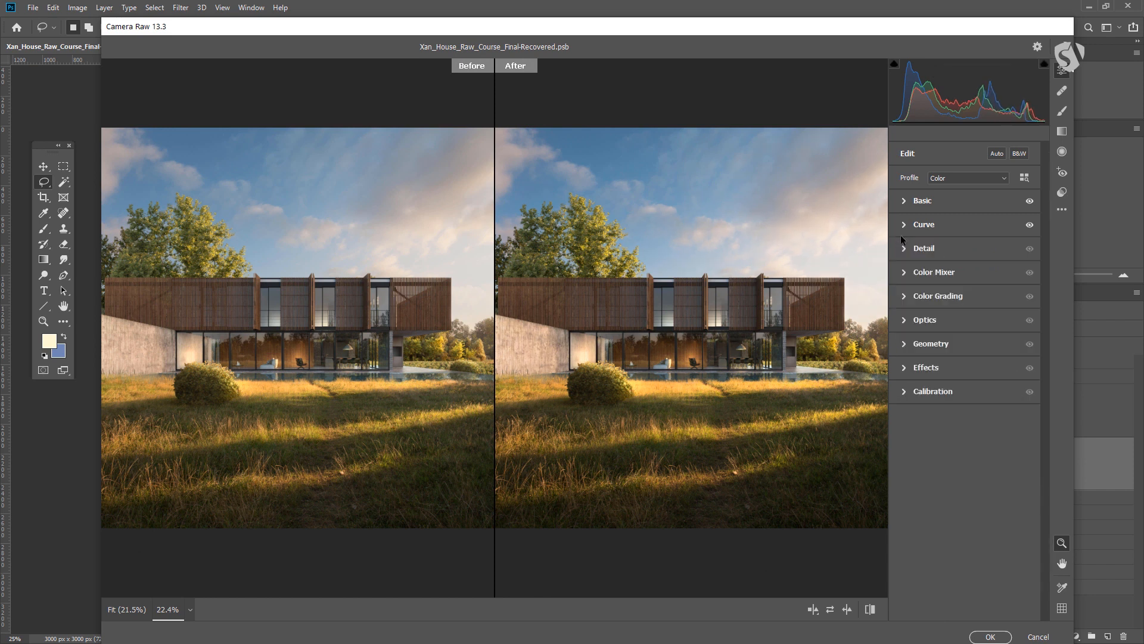
Set Vibrance to +31 and Saturation to -20 in the Basic adjustments
left_click(906, 197)
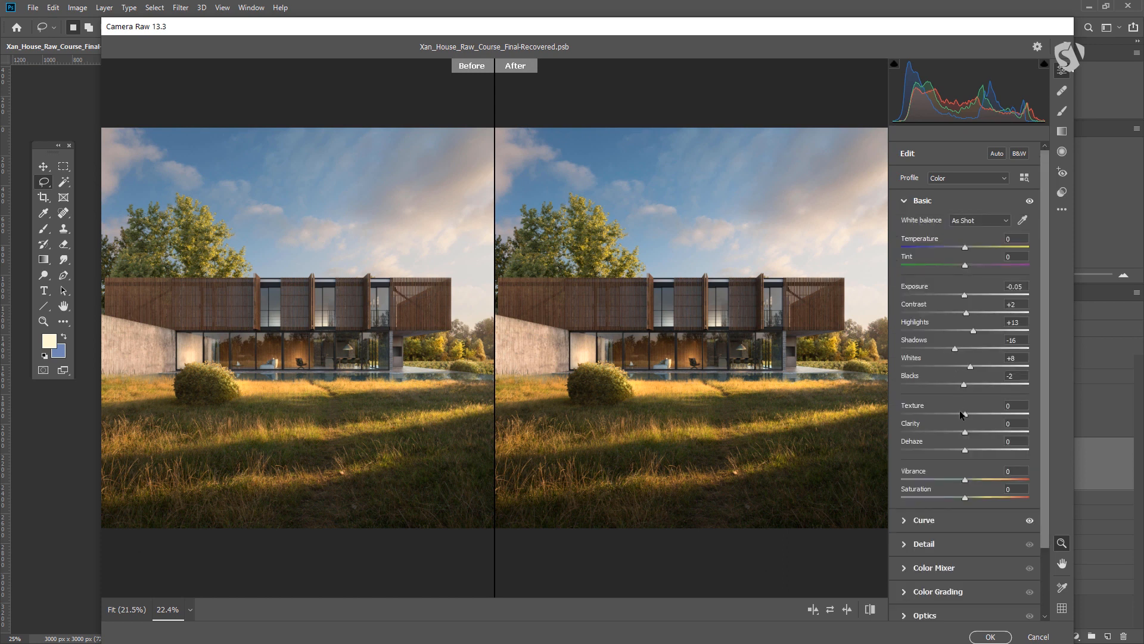
scroll(961, 414, "down", 2)
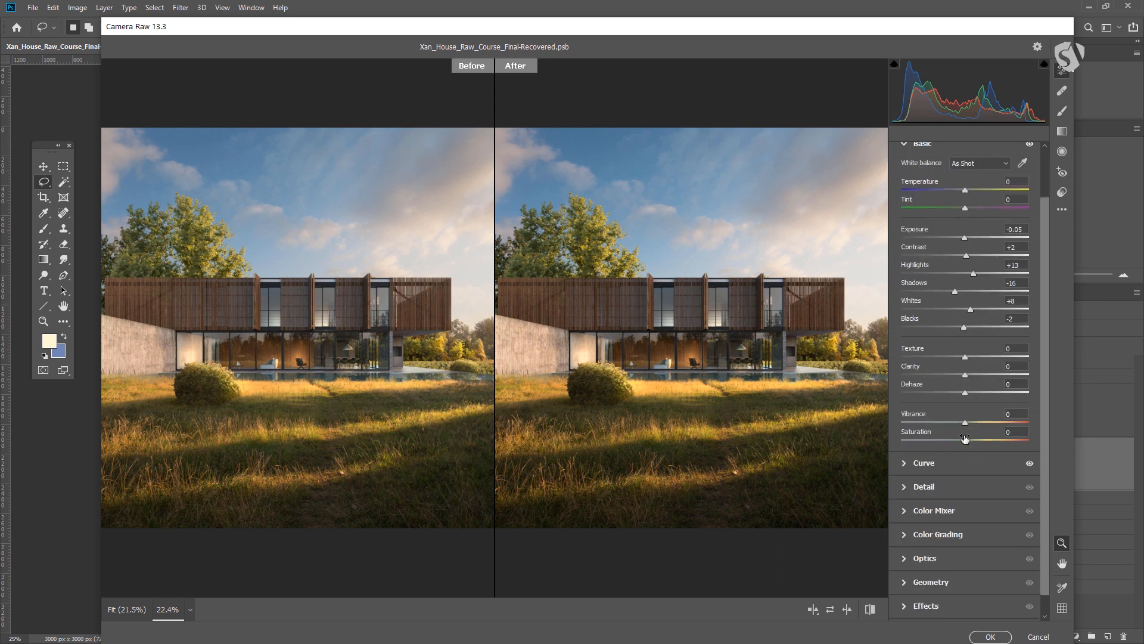
left_click_drag(966, 439, 996, 424)
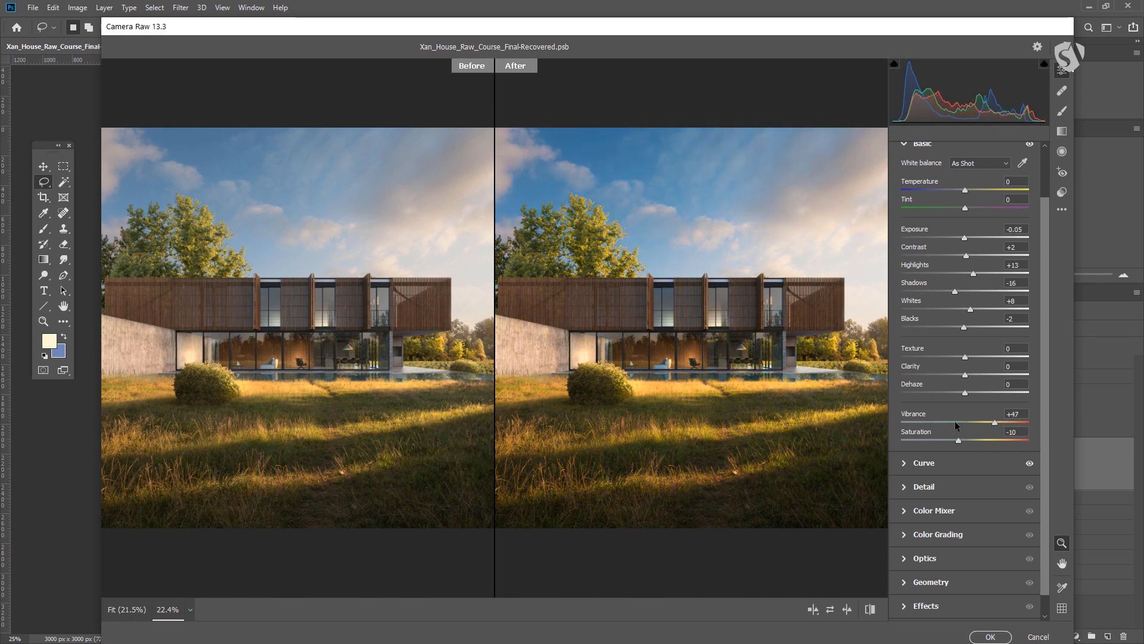
mouse_move(977, 420)
left_mouse_down()
mouse_move(951, 441)
mouse_move(987, 420)
left_mouse_up()
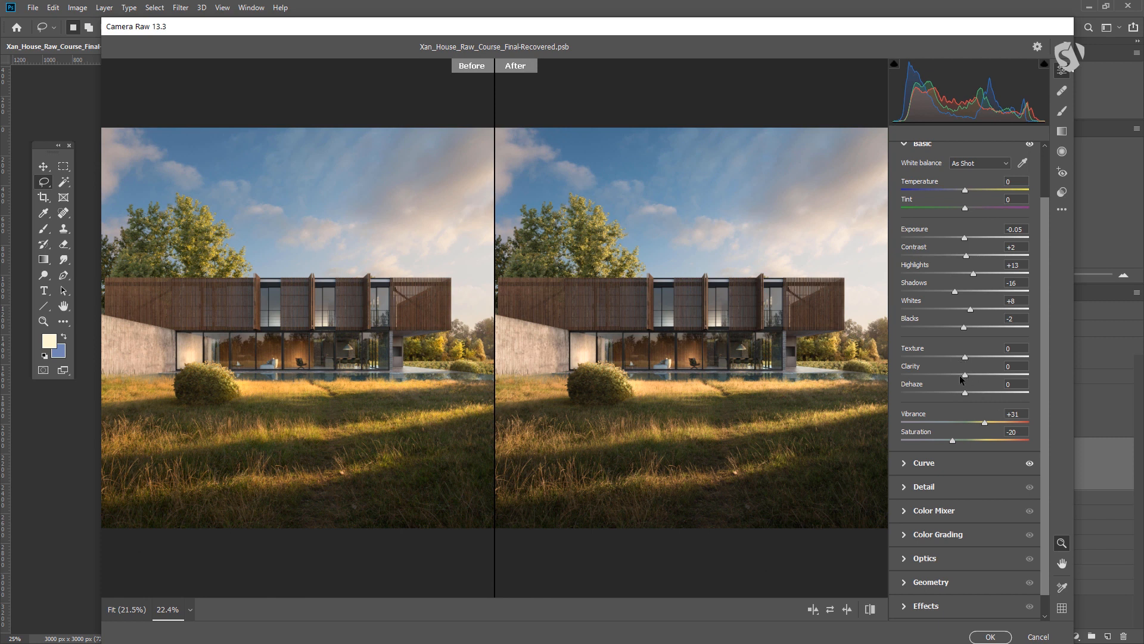
Set Clarity to +10 and compare the house in the before and after previews
mouse_move(966, 374)
left_mouse_down()
mouse_move(1005, 377)
mouse_move(967, 375)
mouse_move(983, 378)
mouse_move(974, 384)
left_mouse_up()
left_click(736, 371)
left_click_drag(736, 372, 640, 402)
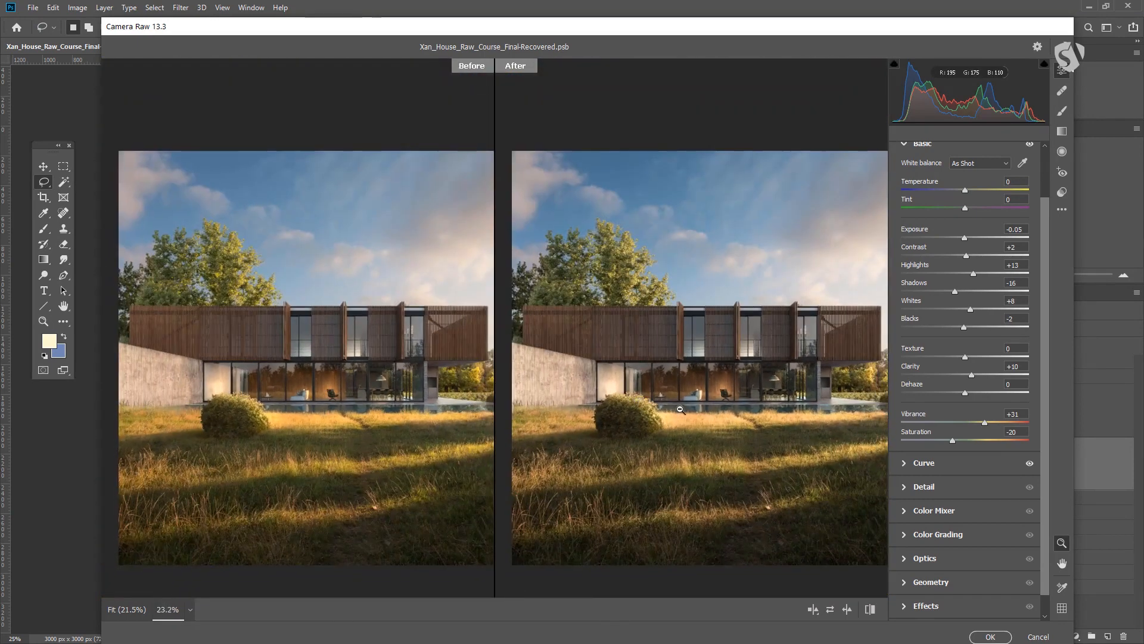
left_click_drag(807, 411, 808, 416)
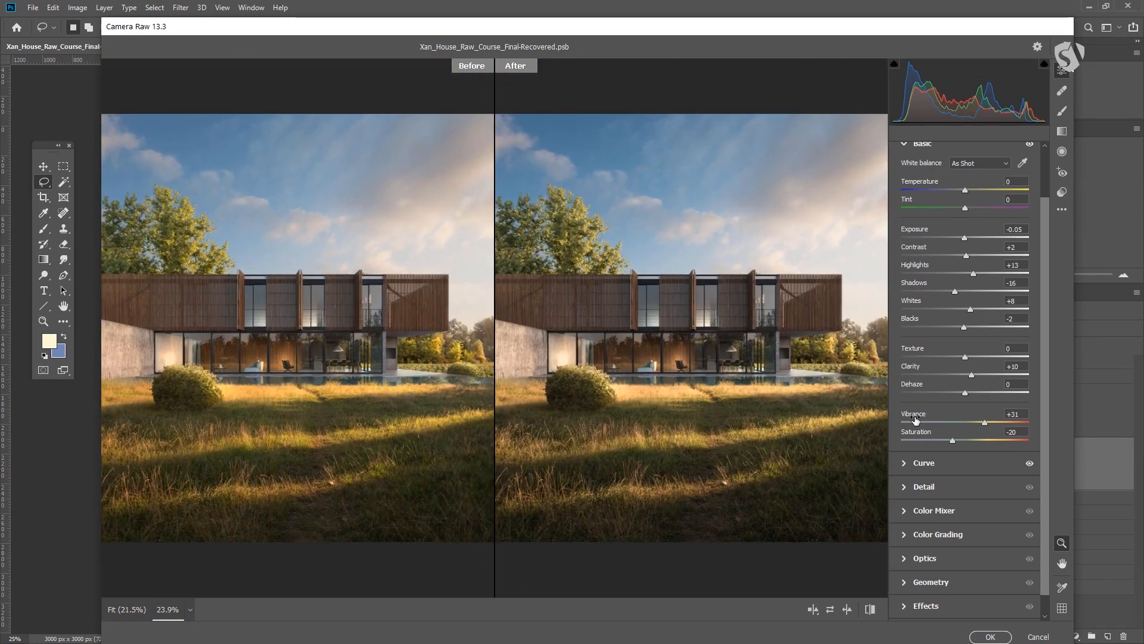
left_click_drag(737, 347, 720, 348)
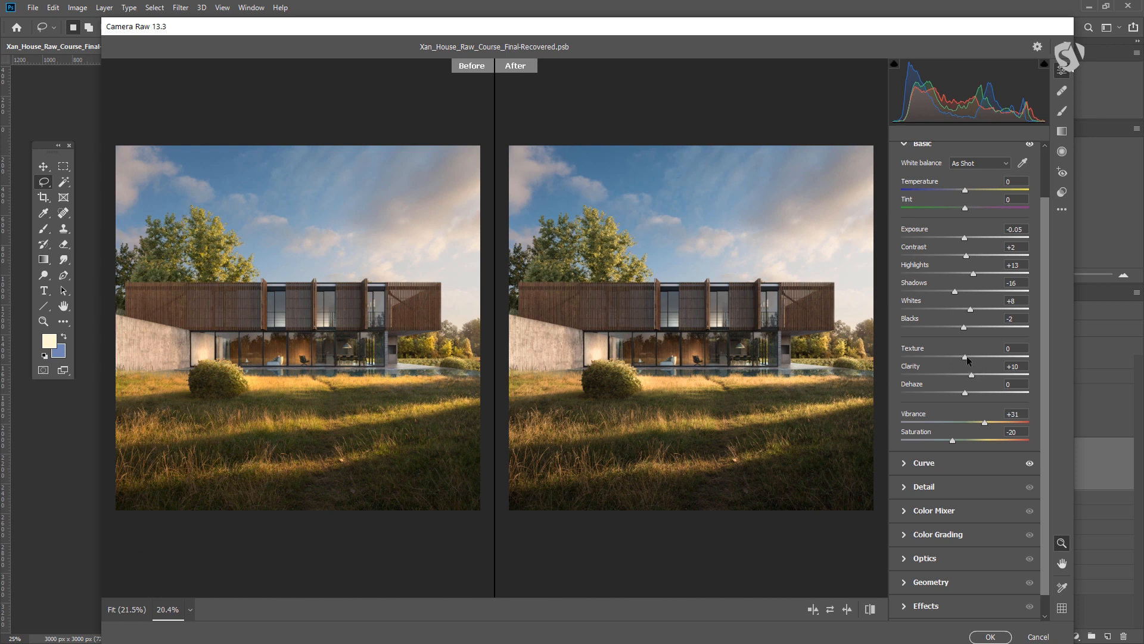
Set Clarity to +8 and Texture to +4 after testing them at +100 and +73 and examining the detail up close
left_click_drag(972, 374, 1040, 373)
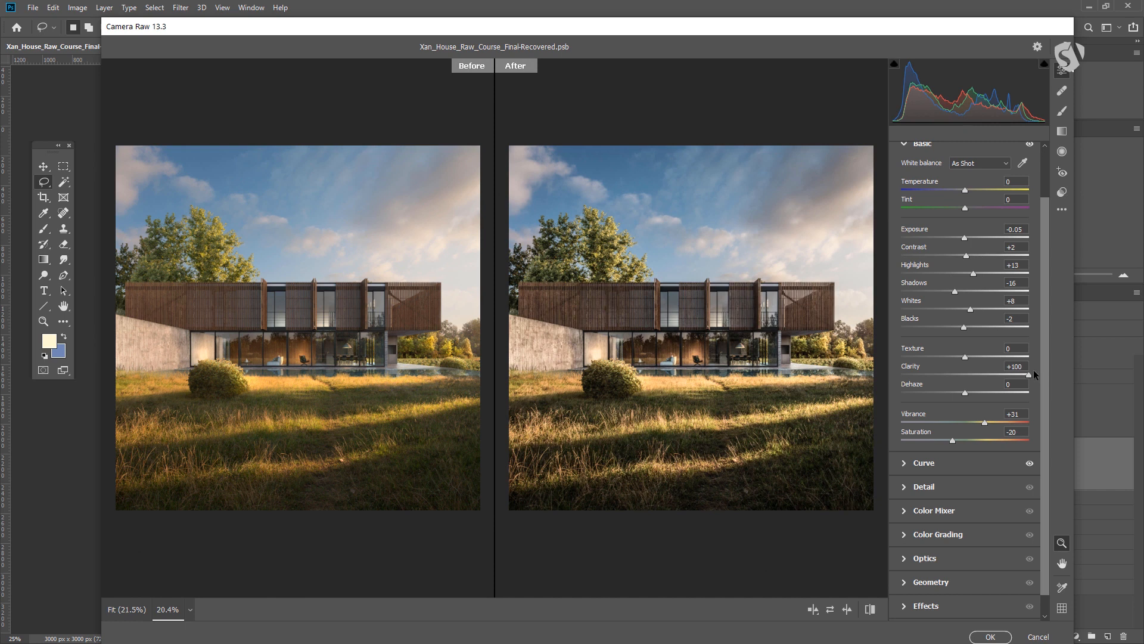
mouse_move(1020, 373)
left_mouse_down()
mouse_move(969, 380)
mouse_move(1034, 358)
mouse_move(952, 366)
mouse_move(1031, 367)
left_mouse_up()
key("ctrl+0")
scroll(734, 401, "up", 4)
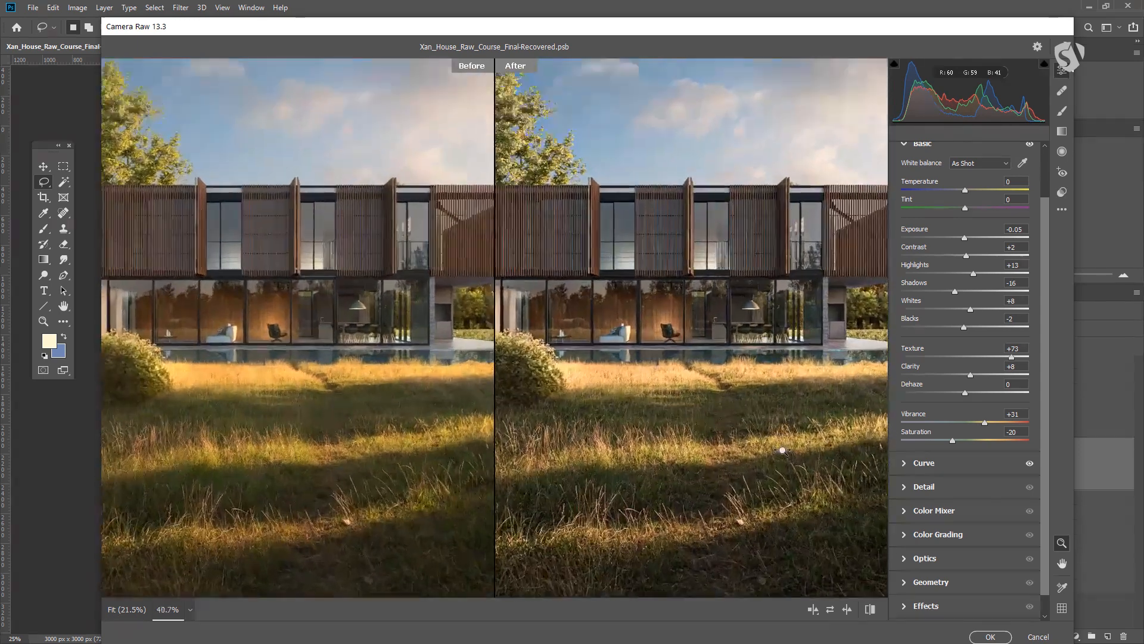
scroll(708, 366, "down", 4)
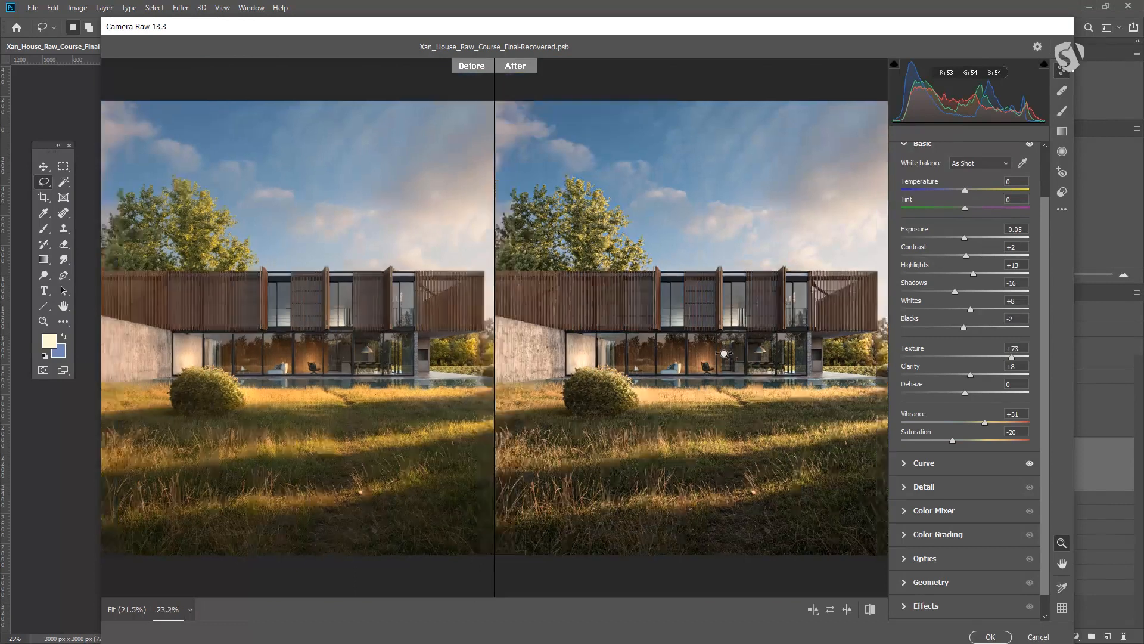
left_click_drag(723, 354, 744, 368)
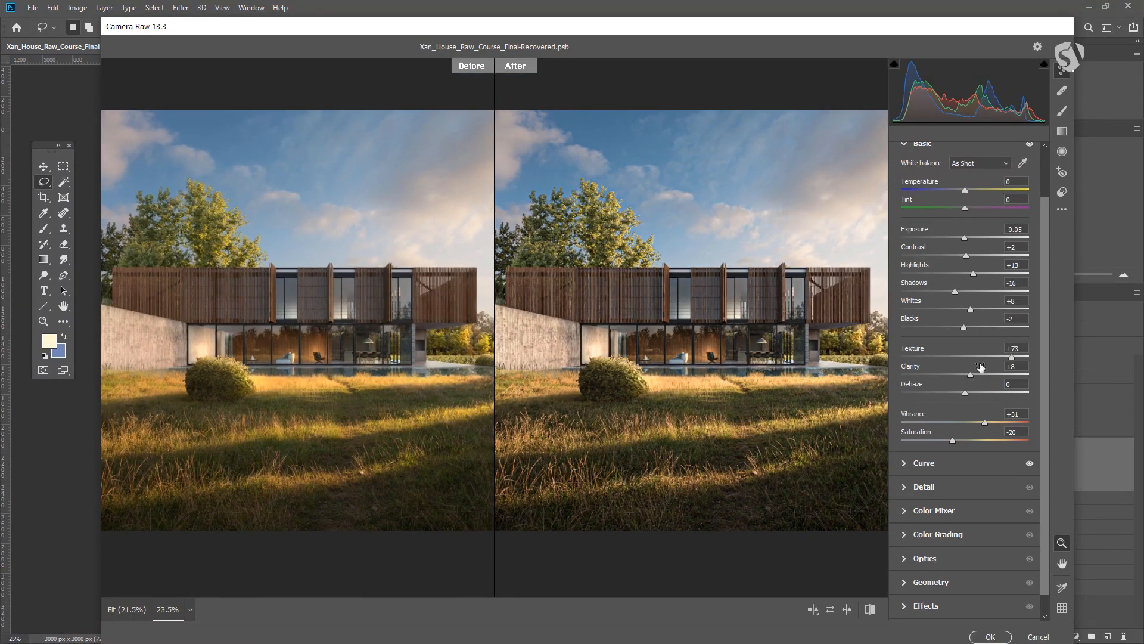
left_click_drag(977, 358, 968, 360)
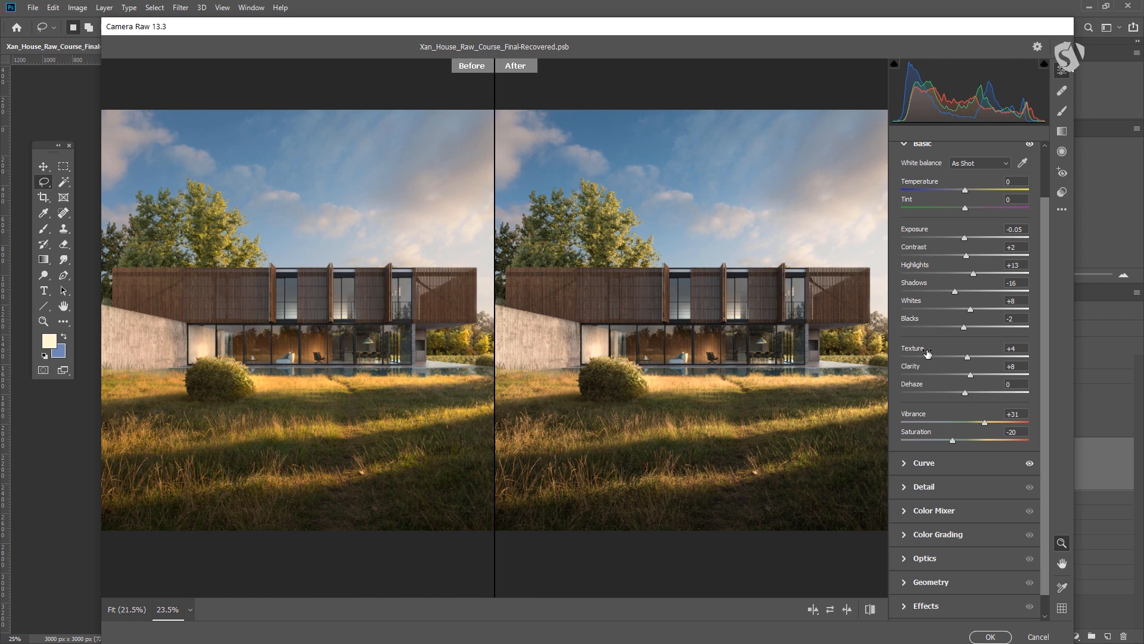
Fine-tune Texture in the Basic adjustments and set the parametric Curve's Lights to -4
left_click_drag(970, 357, 968, 356)
left_click_drag(978, 357, 971, 357)
left_click_drag(969, 359, 967, 359)
left_click(904, 463)
mouse_move(965, 424)
left_mouse_down()
mouse_move(980, 423)
mouse_move(963, 442)
left_mouse_up()
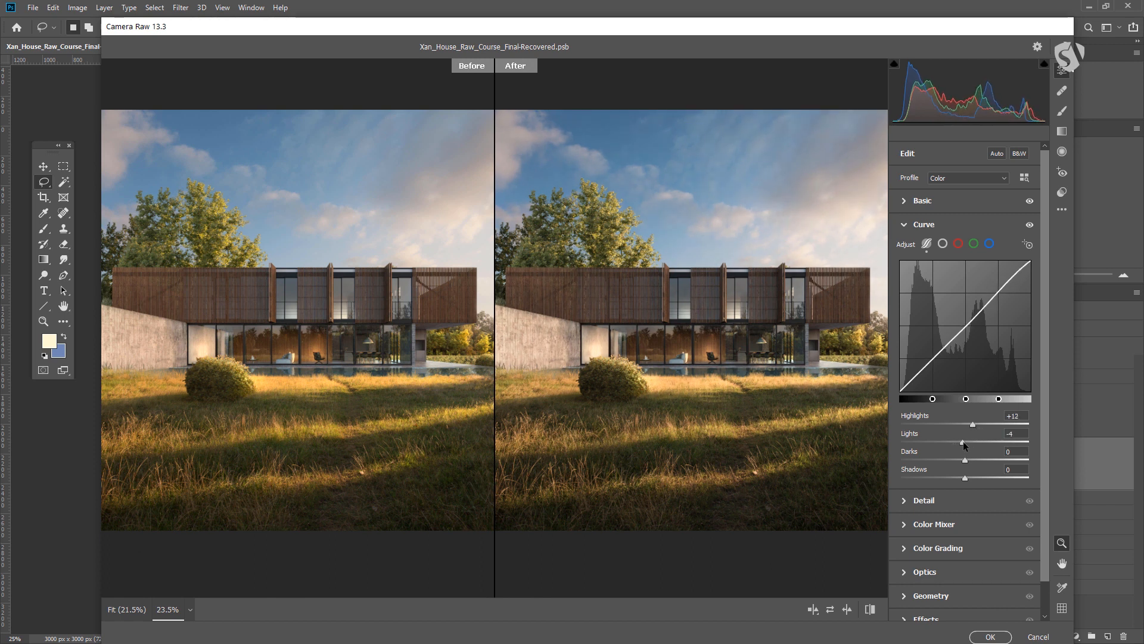
left_click(904, 224)
Set Sharpening to 34 in the Detail adjustments and examine the facade and interior up close
left_click(904, 248)
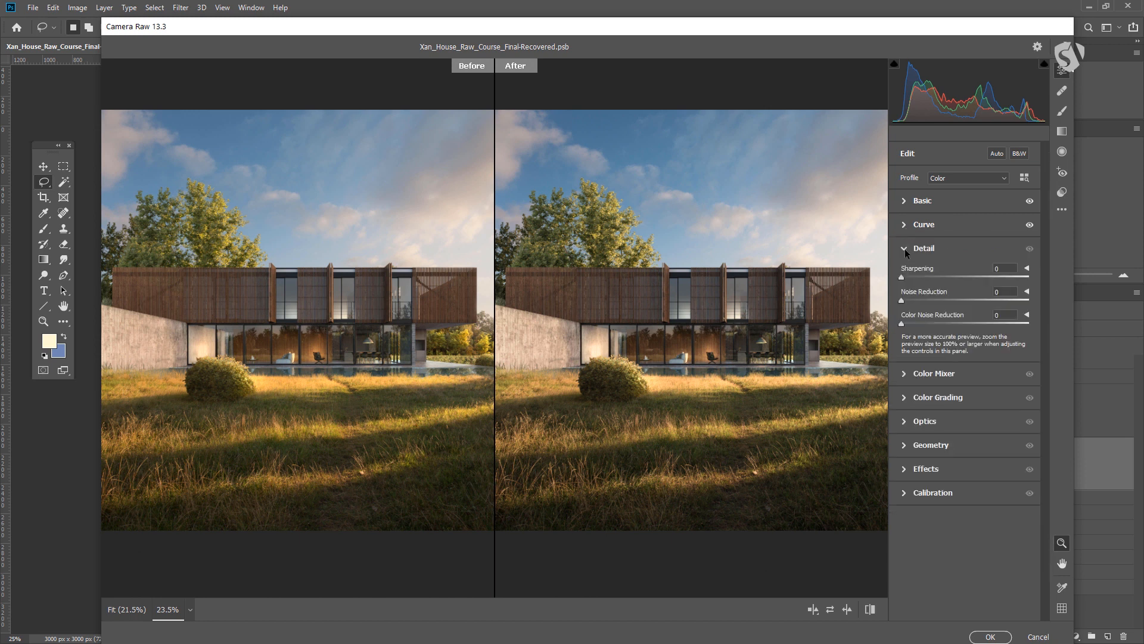
left_click_drag(707, 273, 881, 375)
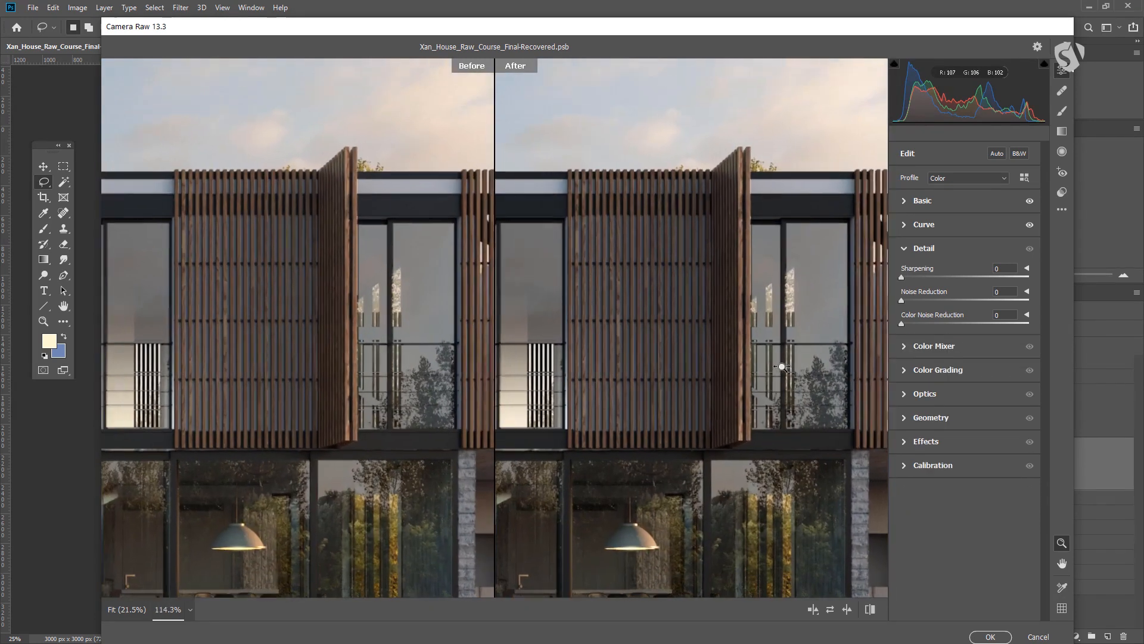
mouse_move(909, 278)
left_mouse_down()
mouse_move(942, 280)
mouse_move(931, 281)
left_mouse_up()
left_click_drag(659, 416, 705, 418)
right_click(682, 281)
left_click(588, 310)
left_click_drag(588, 309, 590, 401)
key("space")
left_click_drag(606, 470, 752, 340)
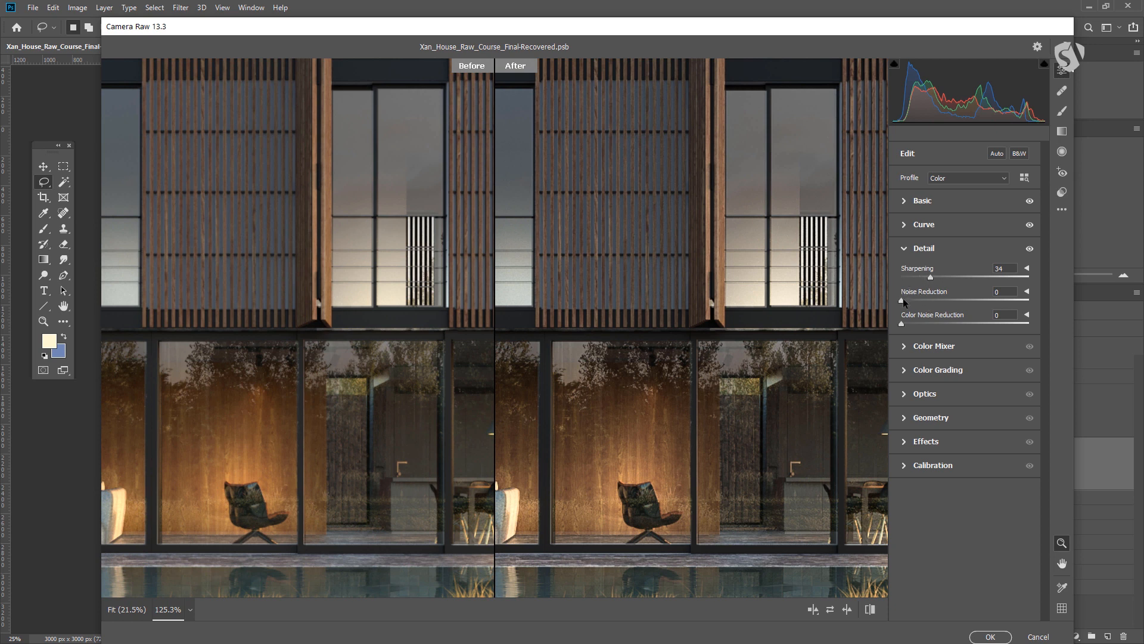
Set Noise Reduction to 23 while comparing the facade in the before and after previews
left_click_drag(902, 303, 938, 303)
left_click_drag(934, 304, 931, 301)
left_click_drag(768, 387, 721, 411)
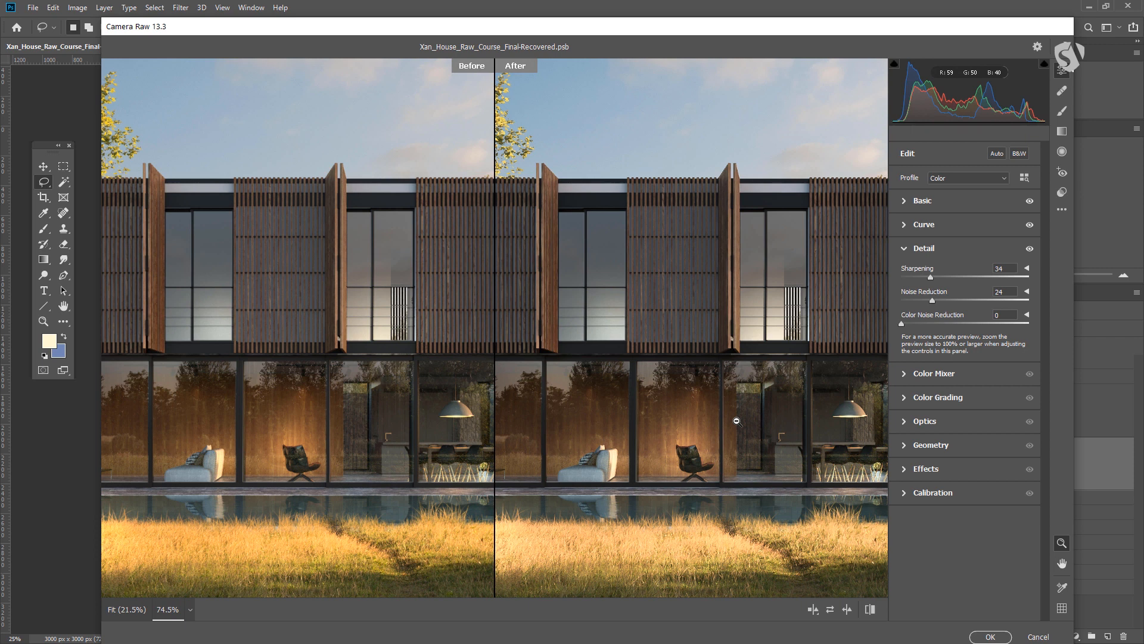
left_click_drag(767, 419, 728, 391)
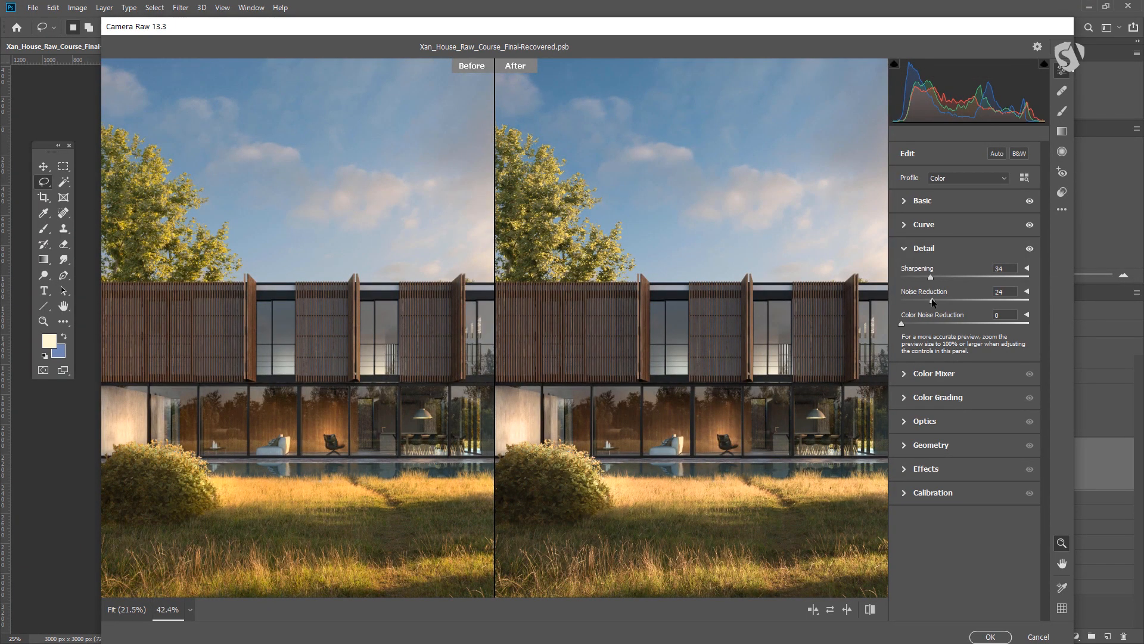
left_click_drag(931, 299, 930, 299)
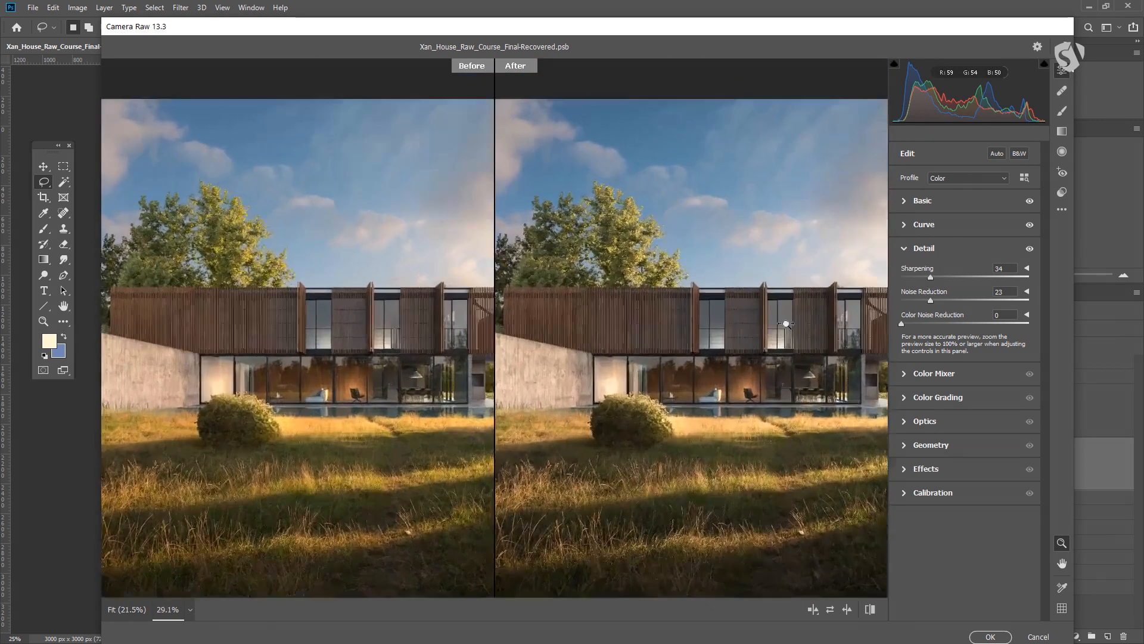
scroll(786, 323, "up", 3)
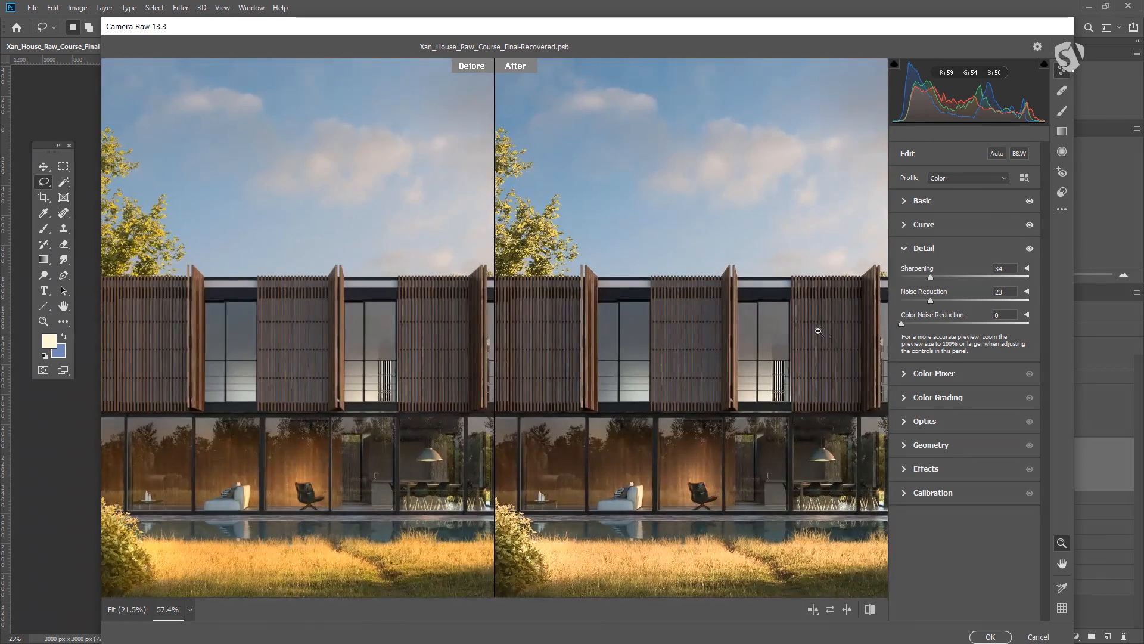
Shift the Oranges and Greens hues in the Color Mixer with the whole house image in view
left_click(904, 372)
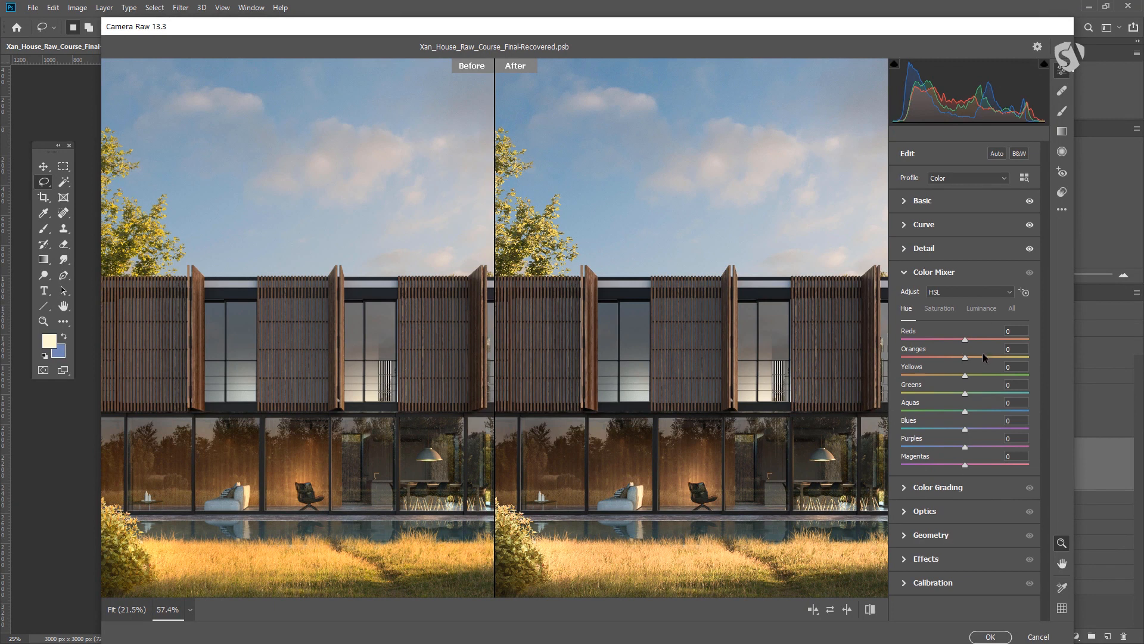
scroll(748, 316, "down", 3)
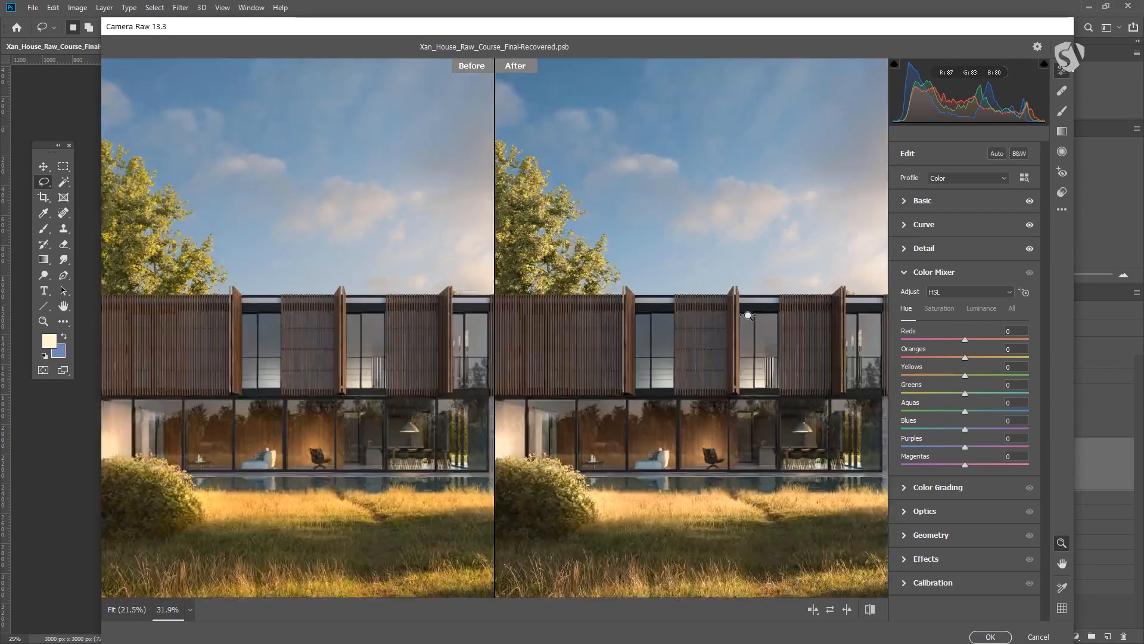
scroll(748, 316, "down", 2)
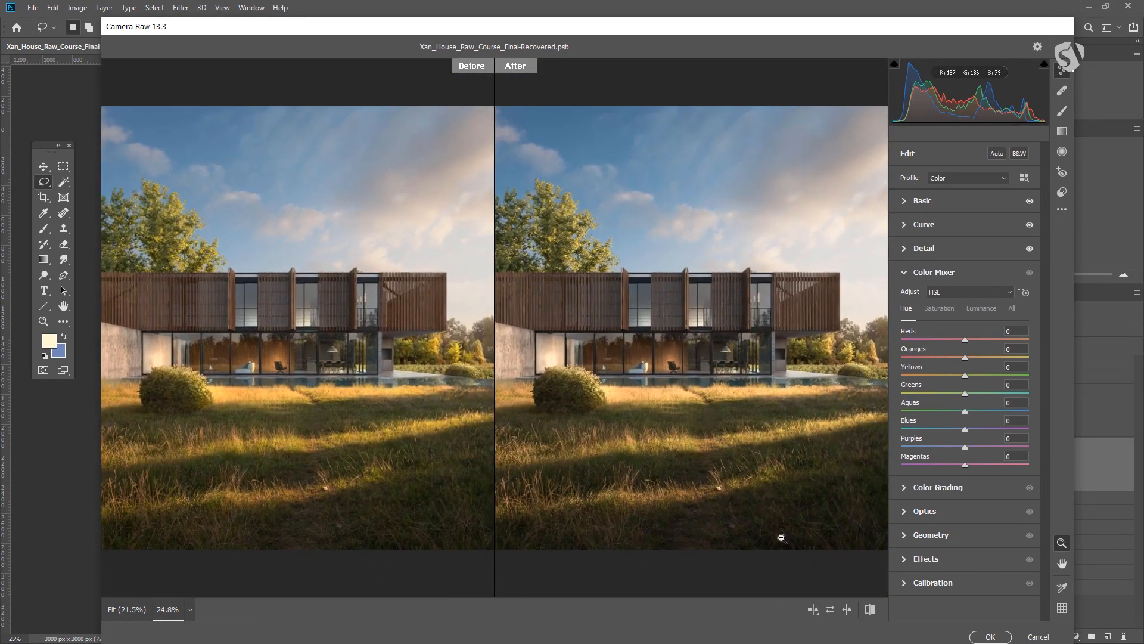
scroll(691, 322, "down", 3)
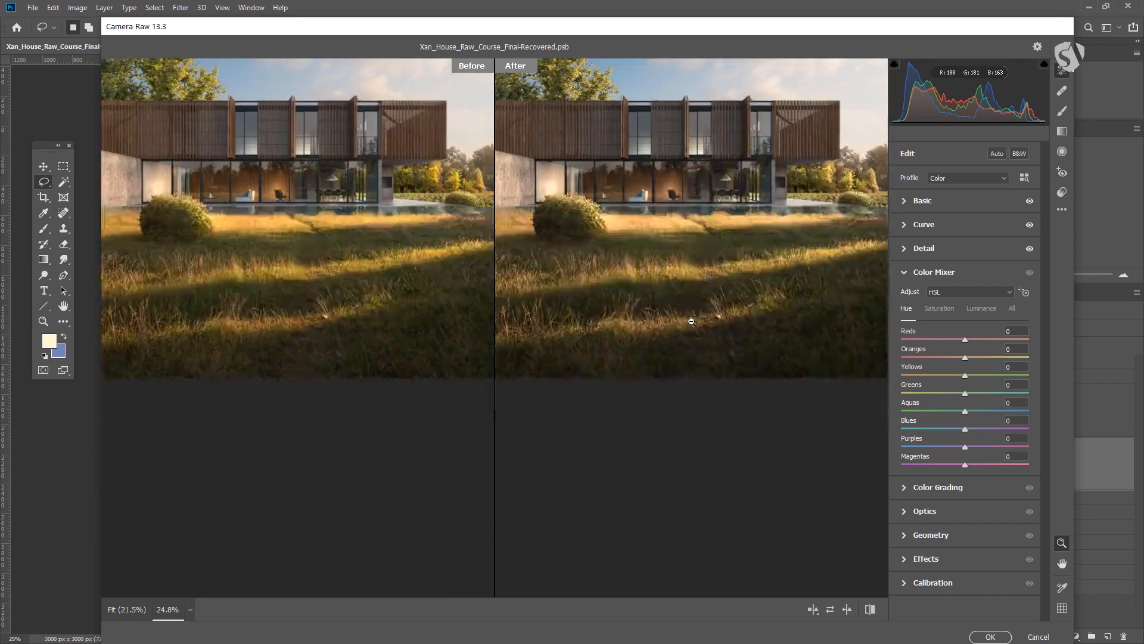
scroll(692, 322, "up", 2)
left_click(694, 335, "alt")
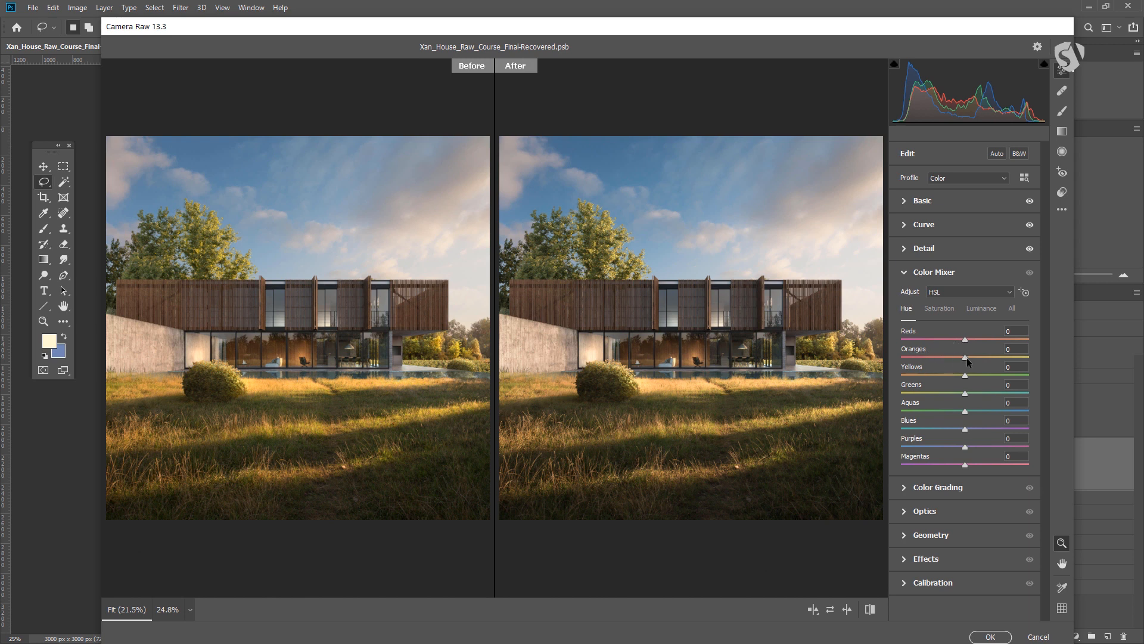
left_click_drag(997, 356, 966, 362)
mouse_move(914, 394)
left_mouse_down()
mouse_move(904, 394)
mouse_move(915, 394)
left_mouse_up()
Set the Color Mixer saturation to Oranges +12, Yellows +31, Greens +36, Aquas -1 and Blues -14
left_click(940, 308)
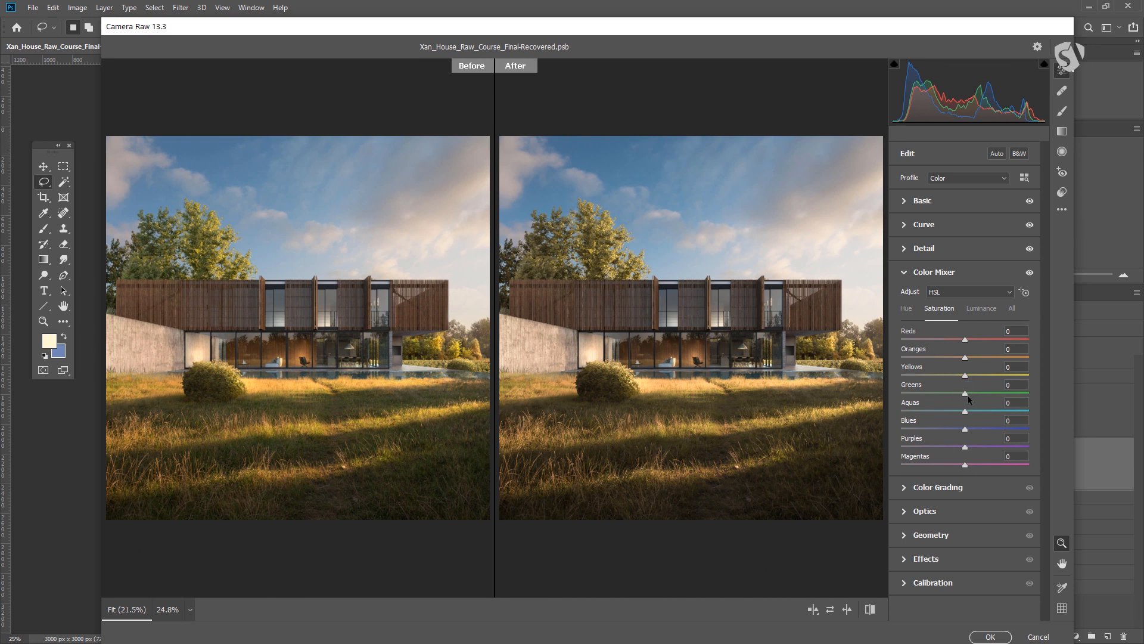
left_click_drag(999, 393, 975, 360)
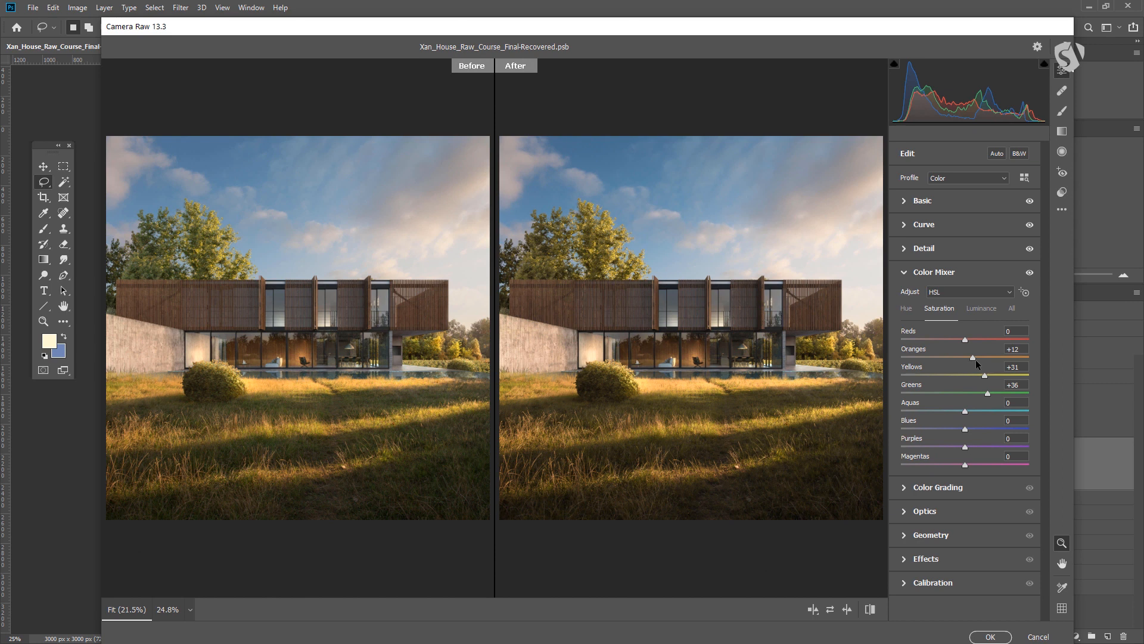
mouse_move(948, 412)
left_mouse_down()
mouse_move(994, 427)
mouse_move(931, 427)
mouse_move(958, 427)
left_mouse_up()
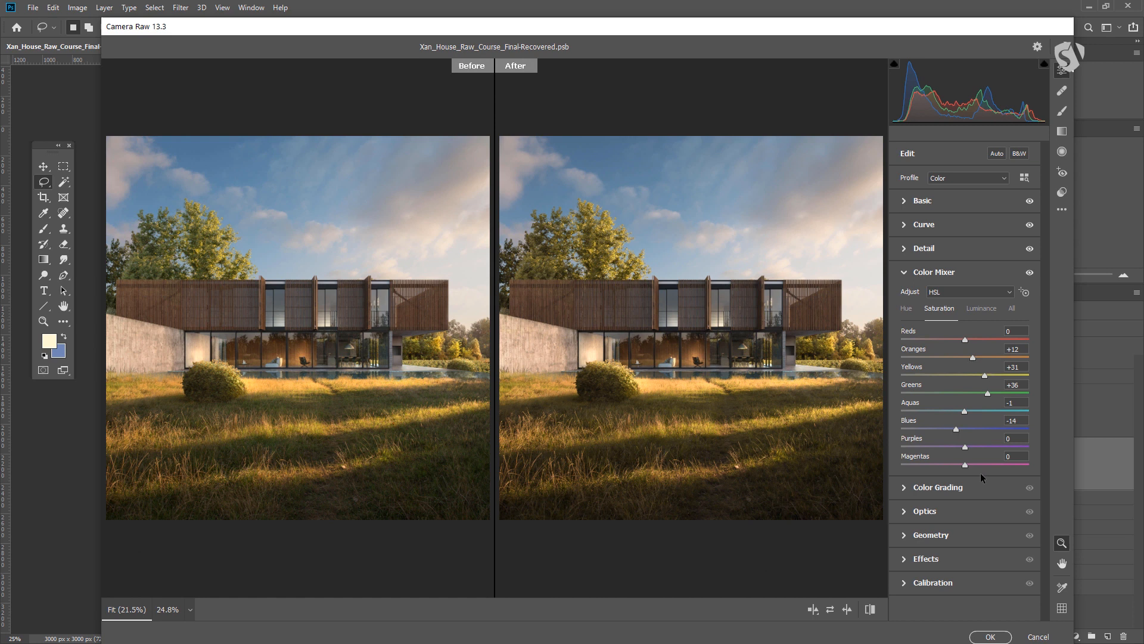
Set the Color Mixer luminance to Aquas +10, Blues +16 and Yellows -3, and collapse the Color Mixer
left_click(984, 309)
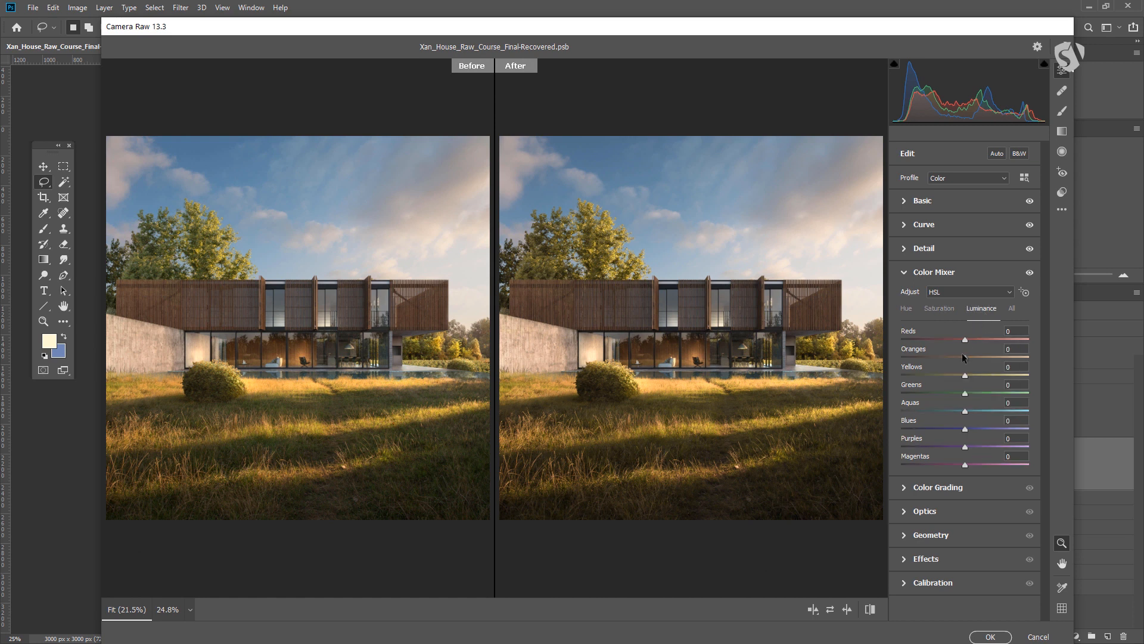
left_click_drag(1005, 406, 971, 432)
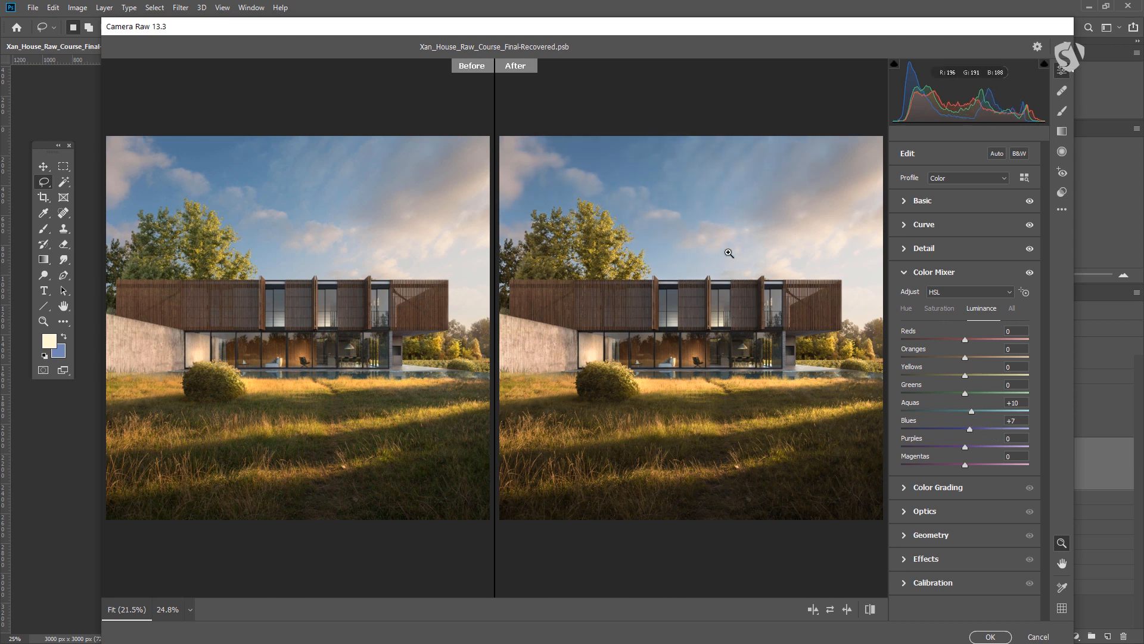
mouse_move(979, 427)
left_mouse_down()
mouse_move(1003, 426)
mouse_move(974, 428)
left_mouse_up()
mouse_move(965, 375)
left_mouse_down()
mouse_move(939, 378)
mouse_move(973, 380)
mouse_move(963, 382)
left_mouse_up()
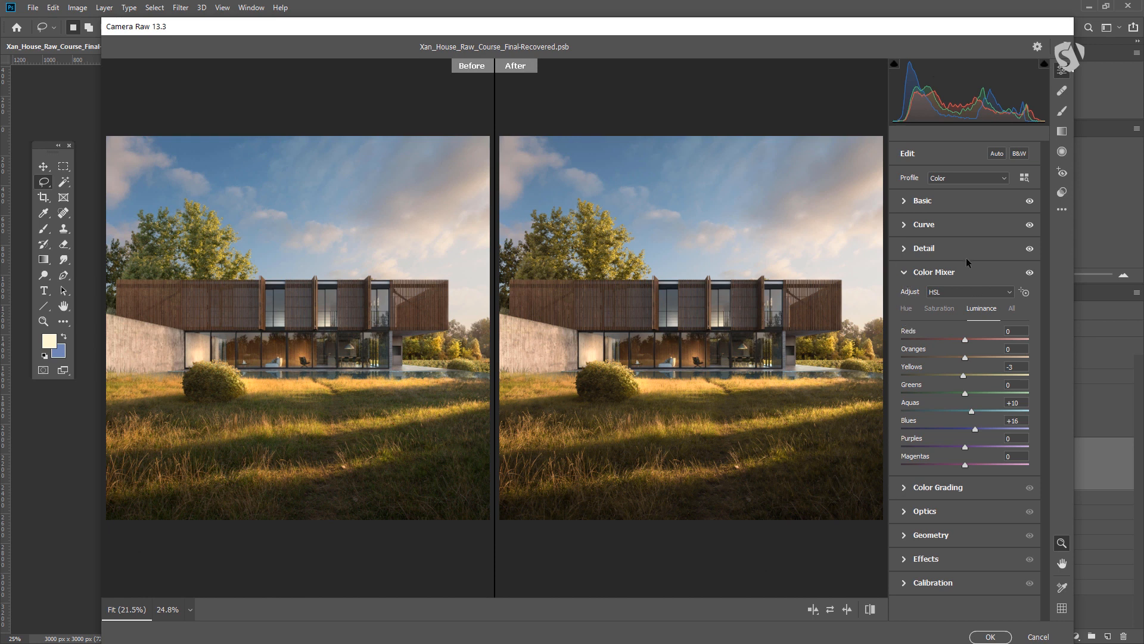
left_click(905, 271)
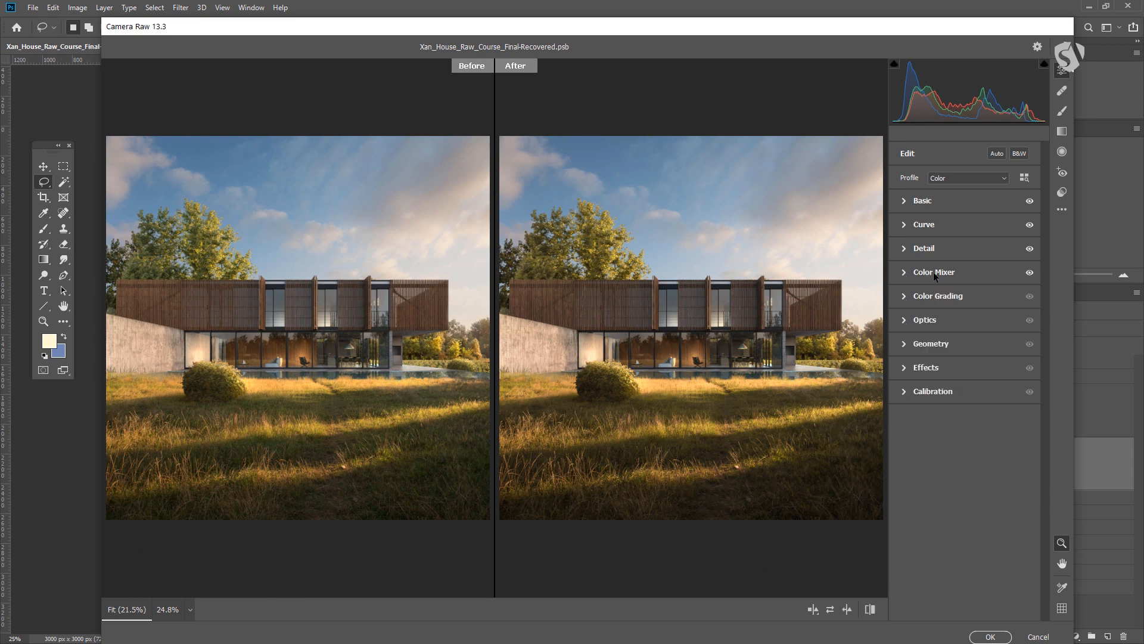
Set the Color Grading midtones luminance to 14, test an orange tint with Blending and Balance changes, and reset the tint
left_click(903, 296)
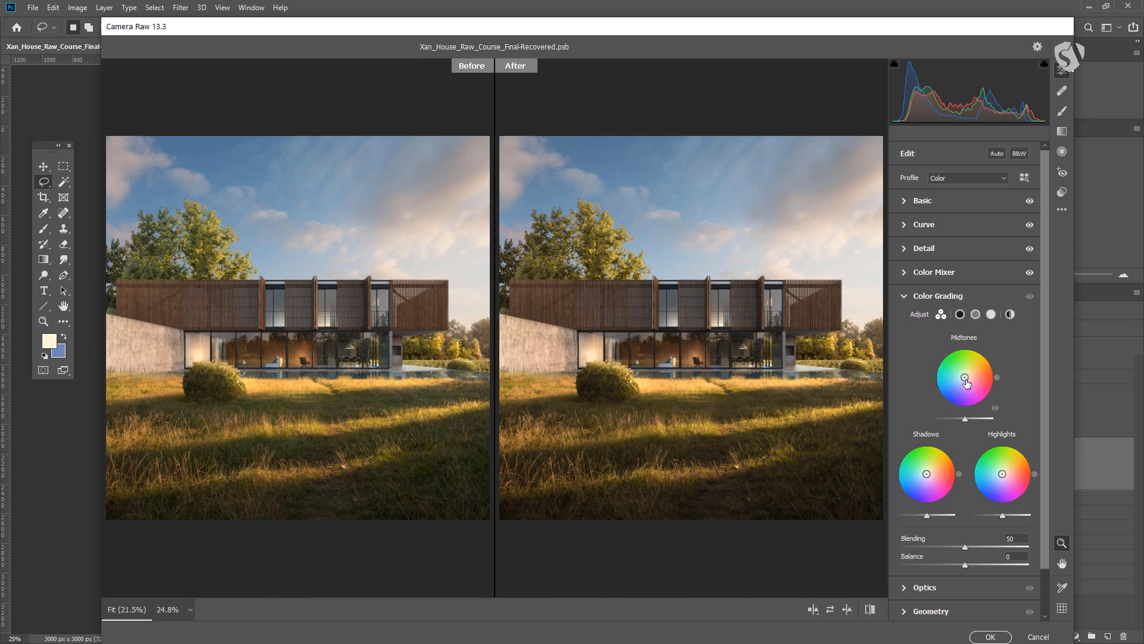
mouse_move(966, 379)
left_mouse_down()
mouse_move(988, 378)
mouse_move(973, 375)
mouse_move(984, 369)
left_mouse_up()
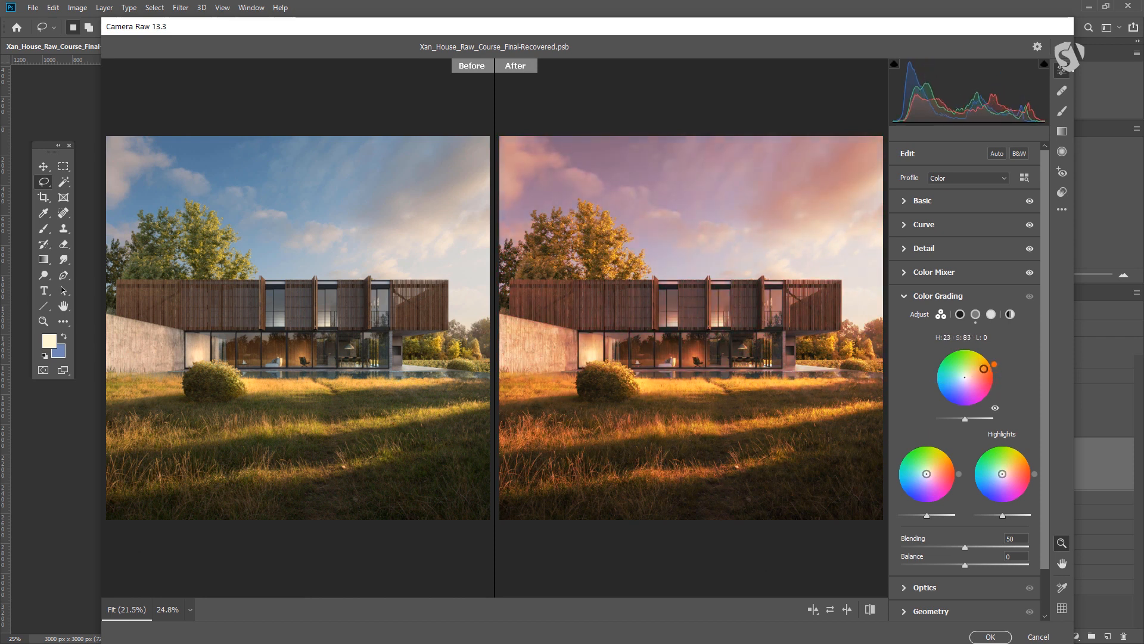
mouse_move(967, 419)
left_mouse_down()
mouse_move(985, 414)
mouse_move(968, 419)
left_mouse_up()
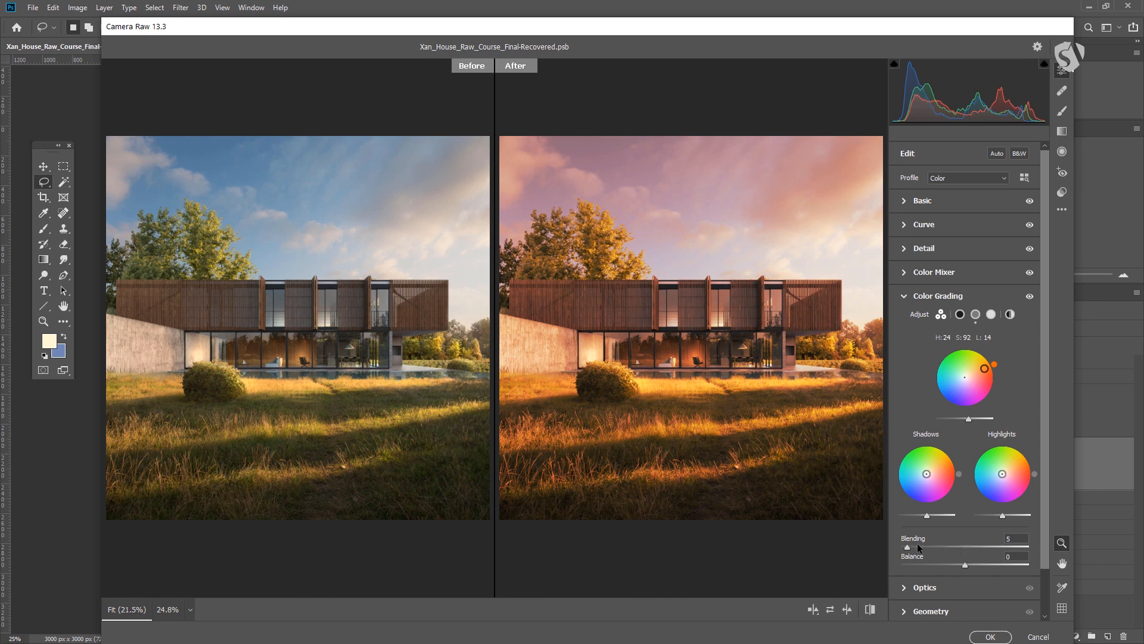
mouse_move(907, 546)
left_mouse_down()
mouse_move(1014, 549)
mouse_move(899, 546)
mouse_move(917, 546)
left_mouse_up()
left_click_drag(950, 563, 965, 564)
double_click(984, 370)
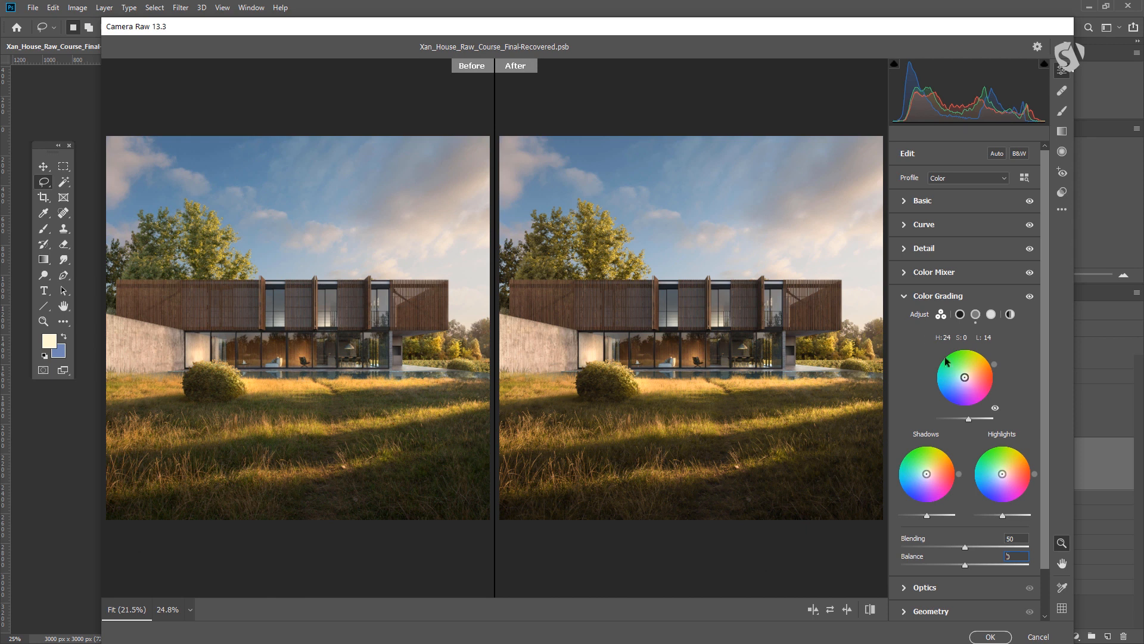
left_click(902, 297)
Apply a slight darkening Vignette in the Optics adjustments after testing it at -19, and open the Geometry section
left_click(906, 322)
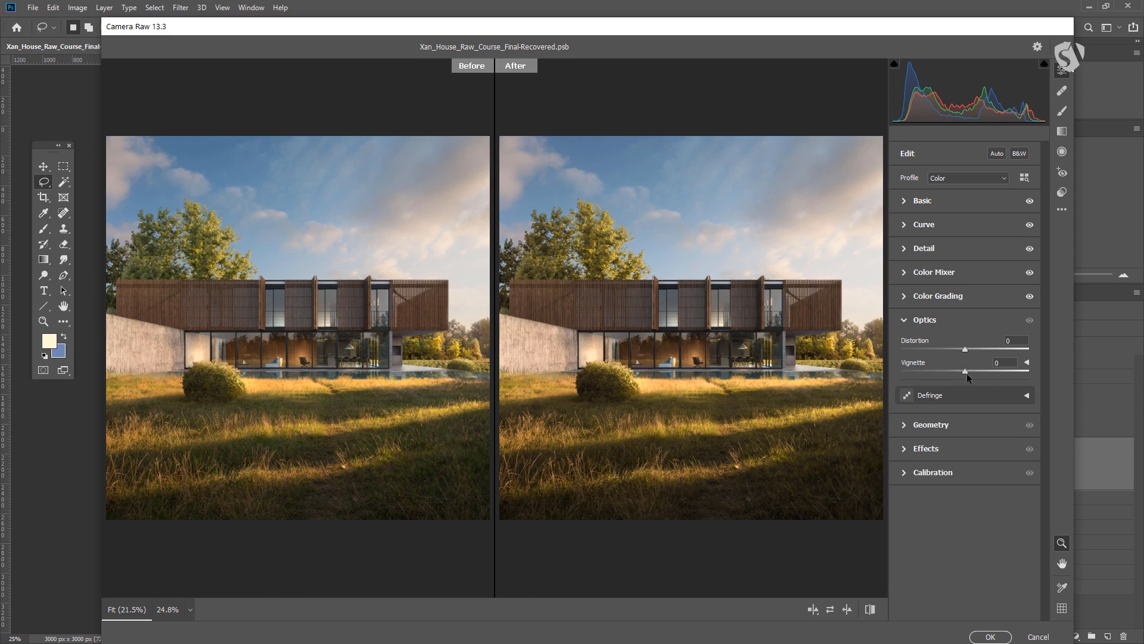
left_click_drag(963, 371, 954, 371)
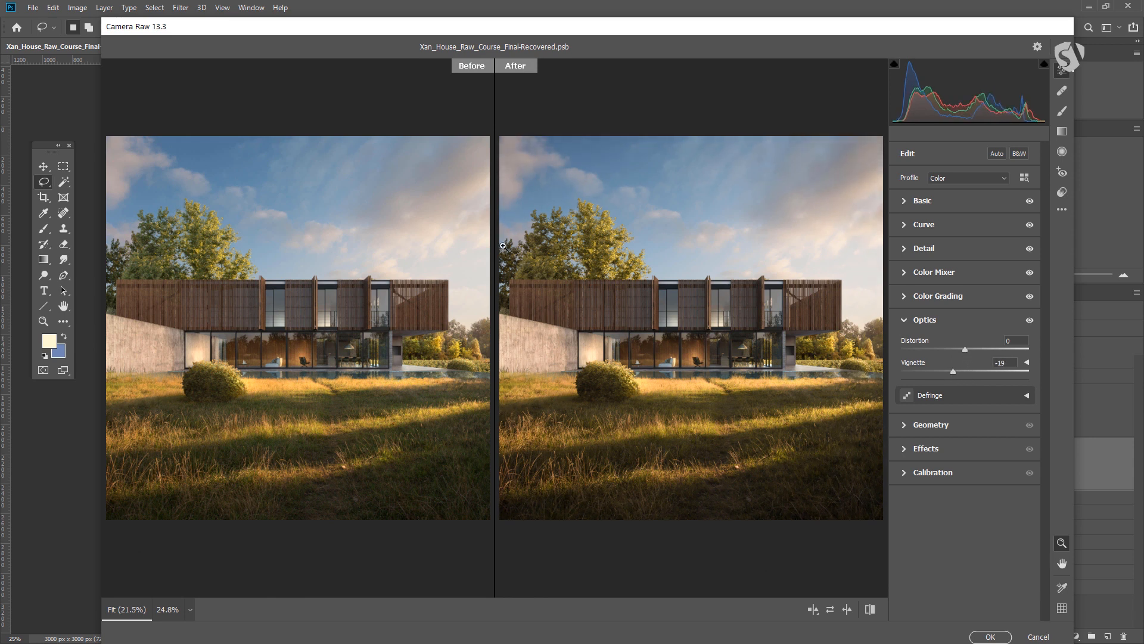
left_click_drag(953, 371, 962, 371)
left_click(902, 430)
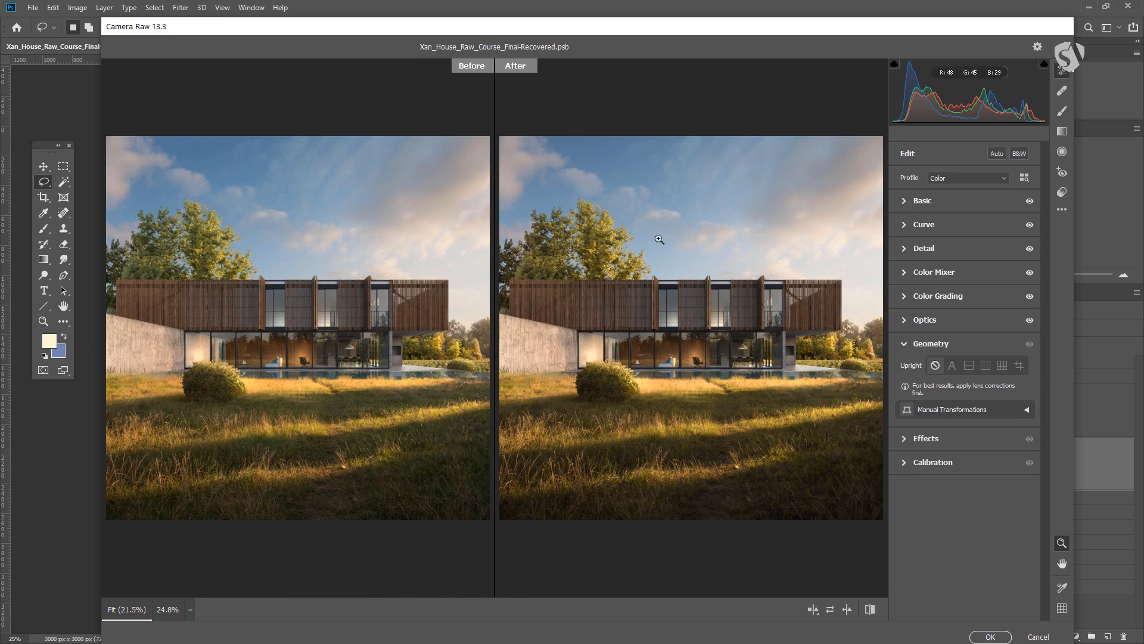
Set Grain to 13 in the Effects adjustments after testing other amounts on the enlarged facade
left_click(905, 439)
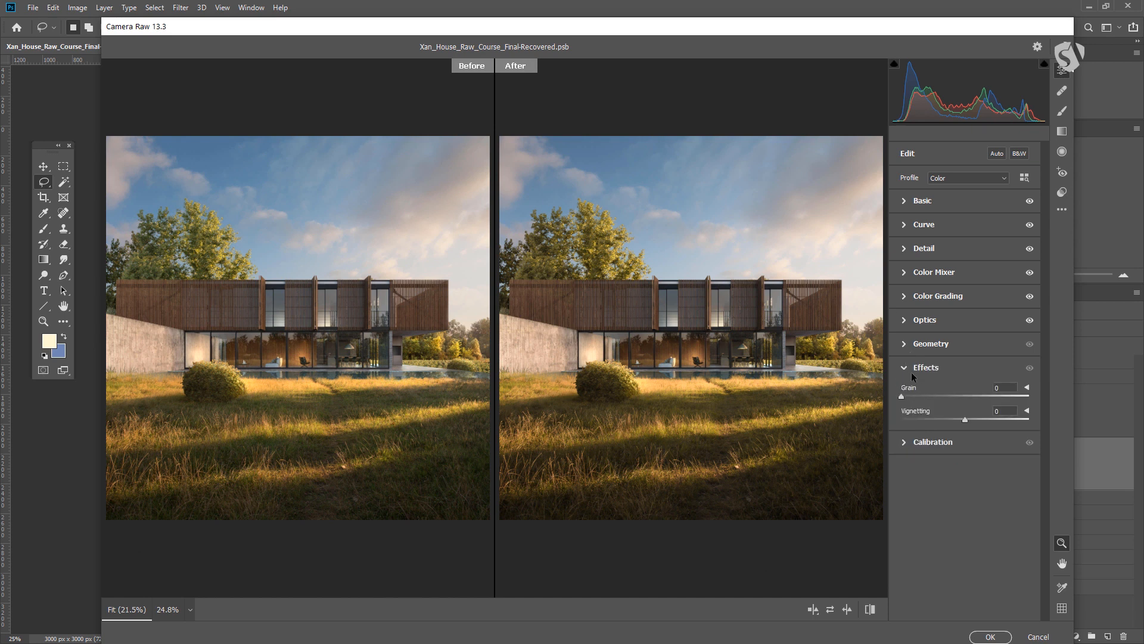
mouse_move(908, 395)
left_mouse_down()
mouse_move(933, 395)
mouse_move(910, 397)
left_mouse_up()
scroll(753, 401, "up", 4)
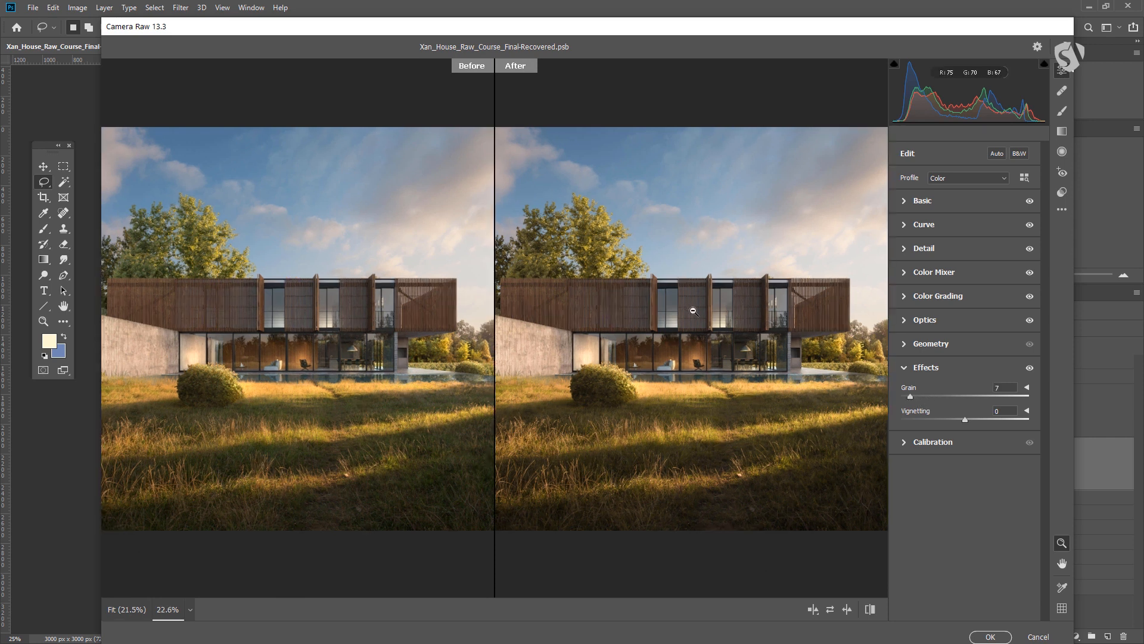
scroll(753, 401, "up", 6)
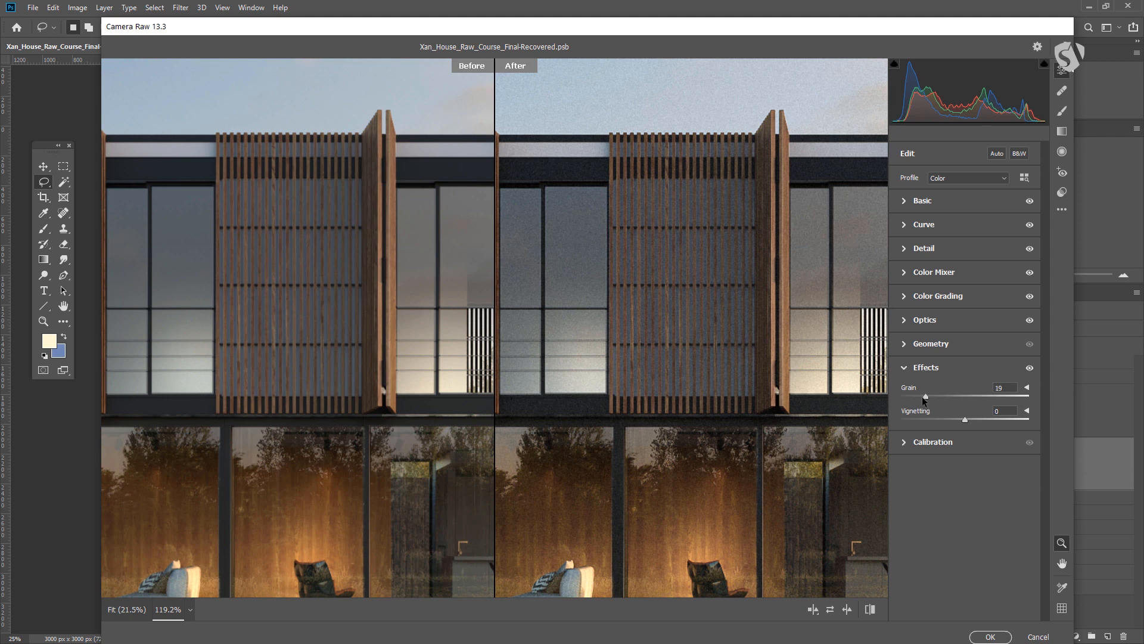
left_click_drag(913, 396, 910, 396)
left_click(917, 395)
left_click_drag(722, 229, 700, 246)
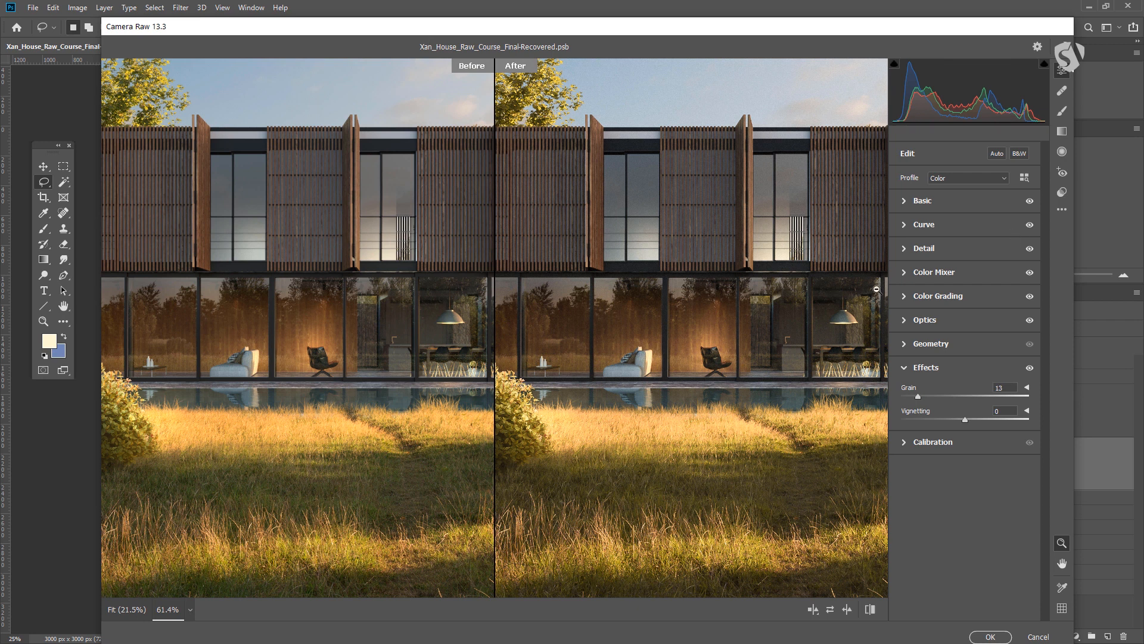
Examine the whole house image in the before and after previews and expand the Basic adjustments
left_click_drag(824, 267, 787, 348)
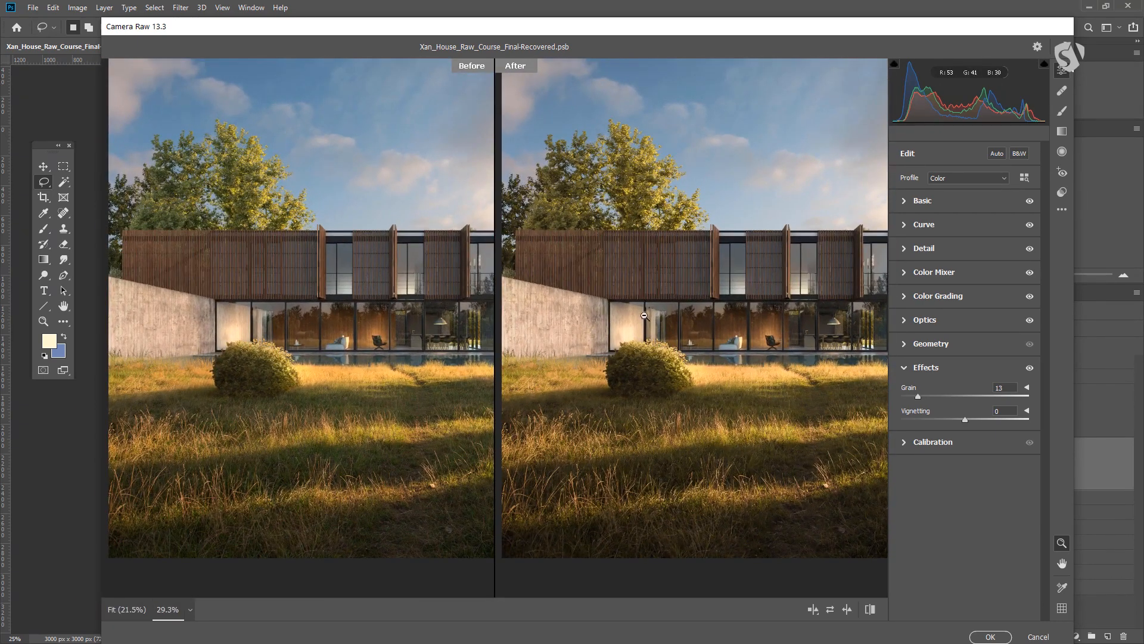
double_click(754, 389)
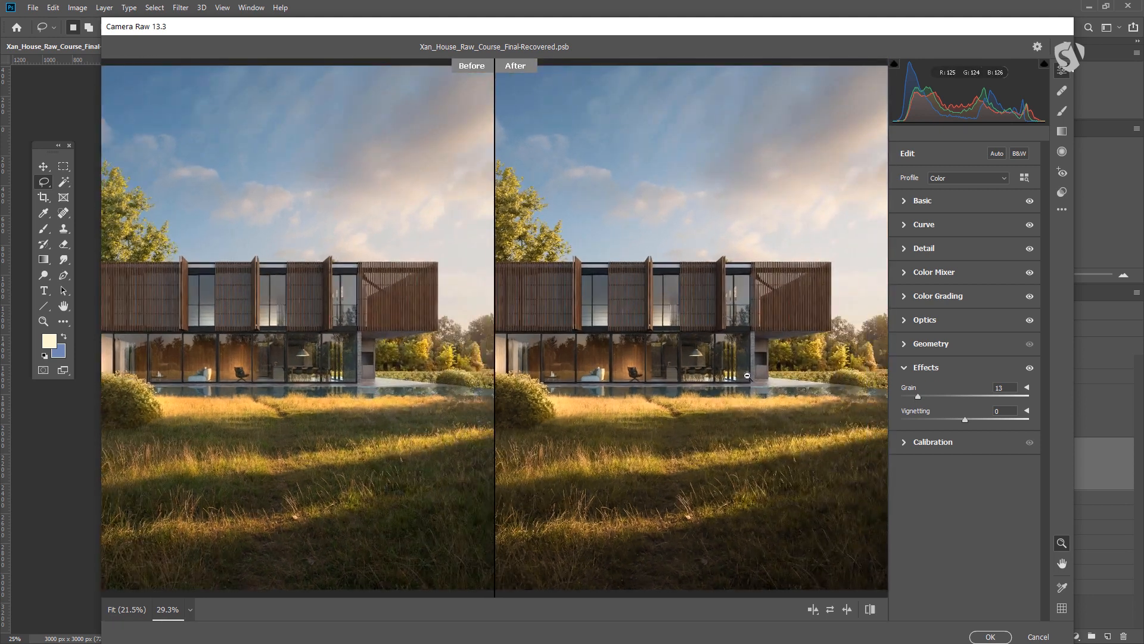
left_click_drag(722, 364, 712, 394)
right_click(712, 394)
left_click(731, 379)
mouse_move(672, 326)
left_mouse_down()
mouse_move(628, 340)
mouse_move(659, 339)
left_mouse_up()
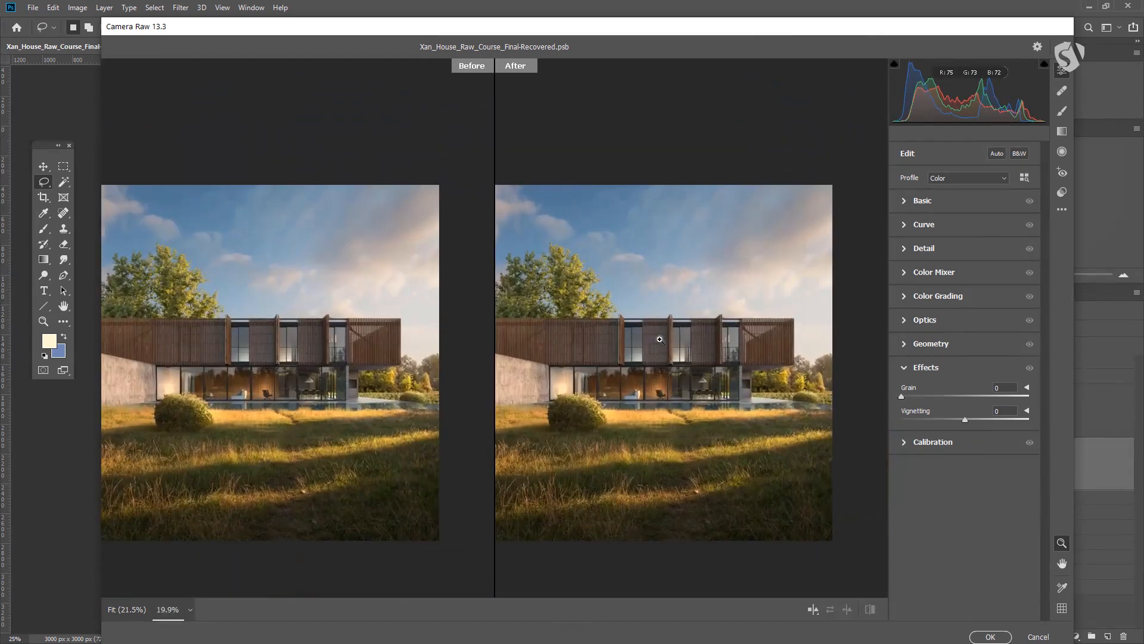
left_click(905, 202)
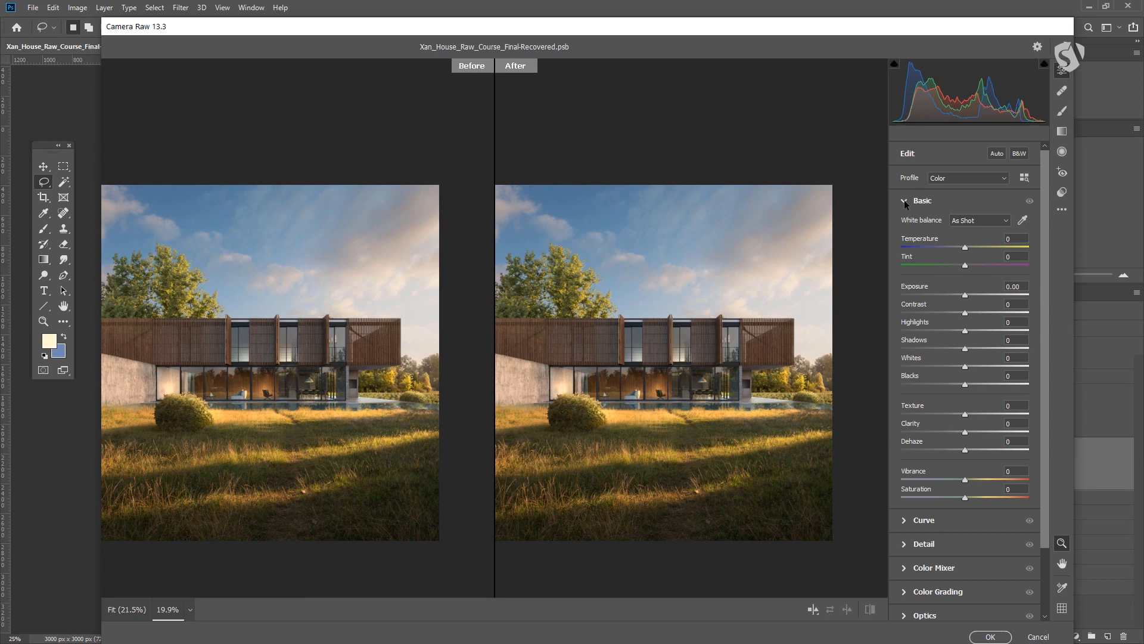
Compare the Vignette options in the Optics adjustments with the Vignetting control in the Effects adjustments
left_click(905, 202)
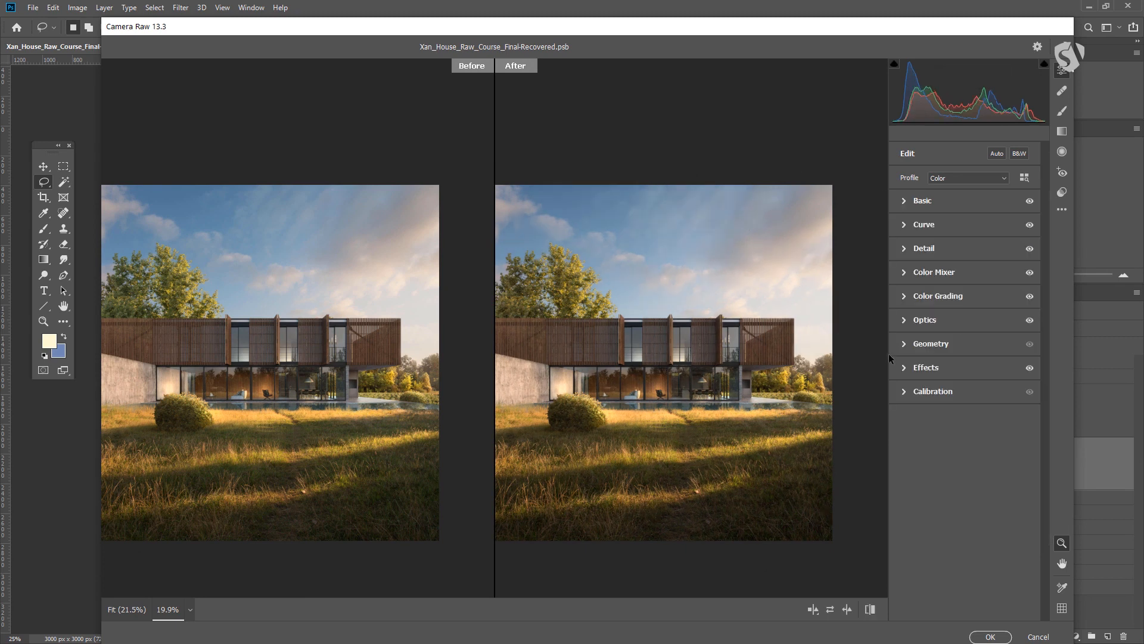
left_click(905, 368)
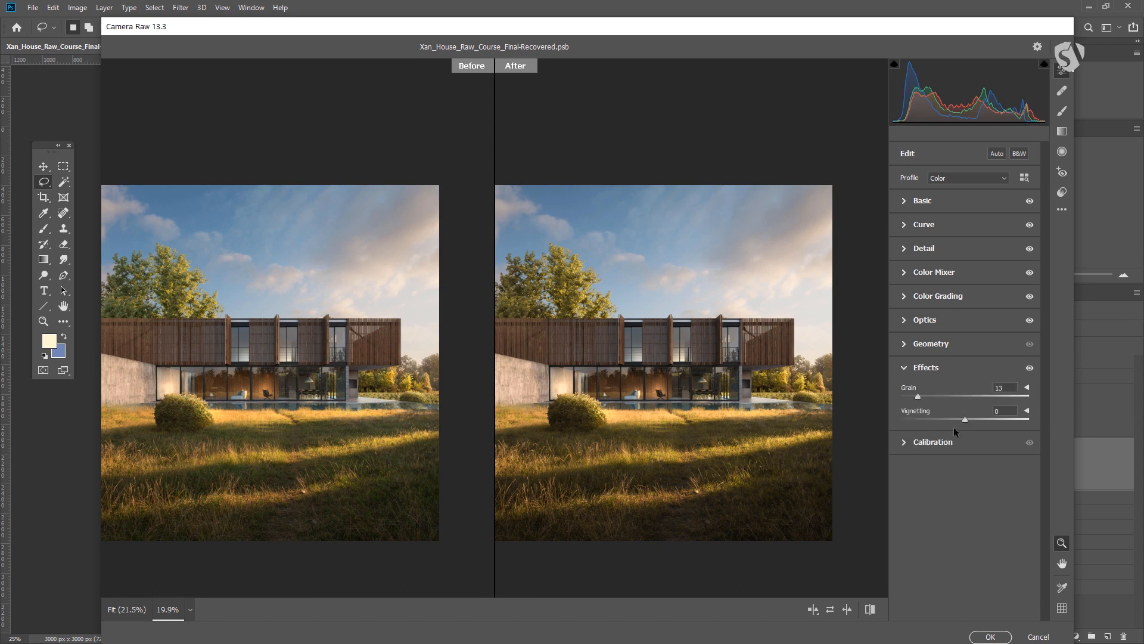
mouse_move(965, 420)
left_mouse_down()
mouse_move(952, 421)
mouse_move(967, 420)
left_mouse_up()
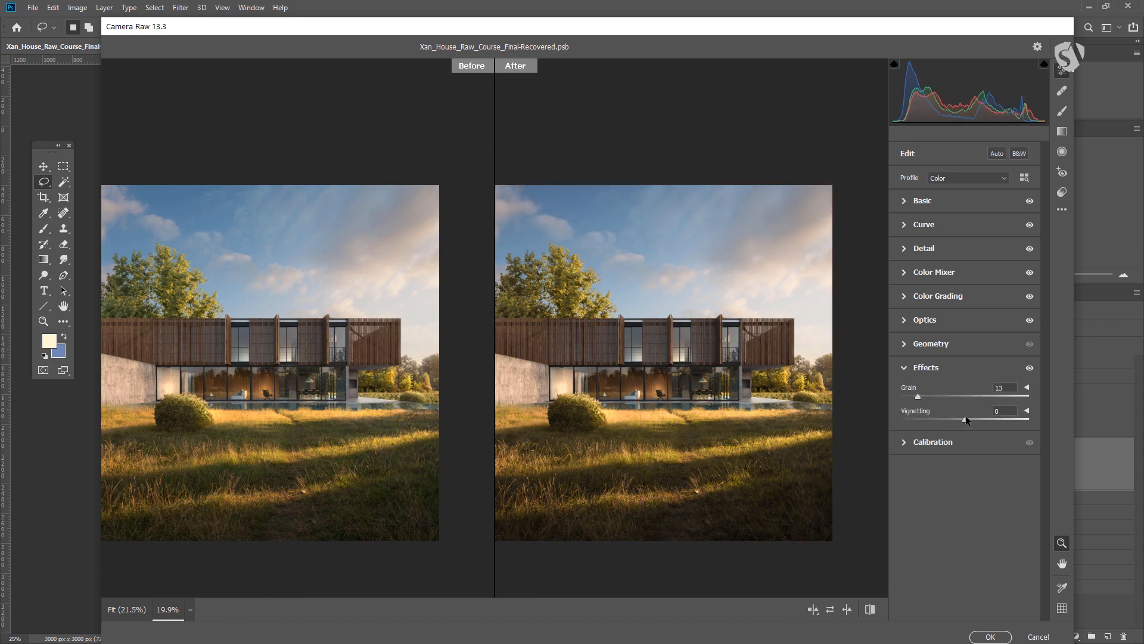
left_click(903, 321)
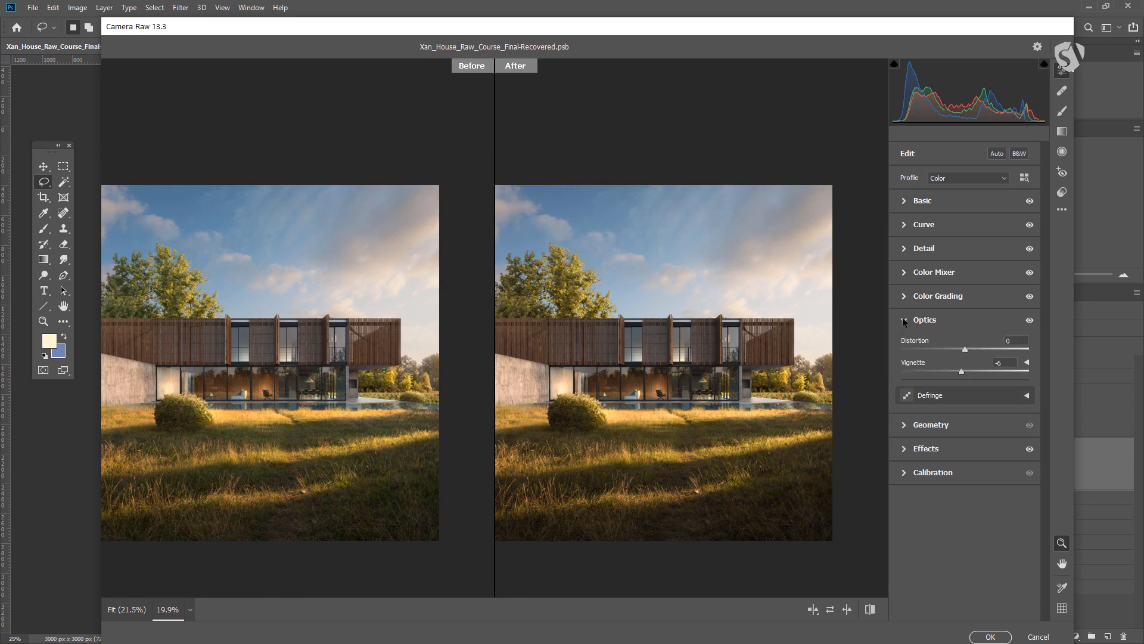
left_click(1026, 362)
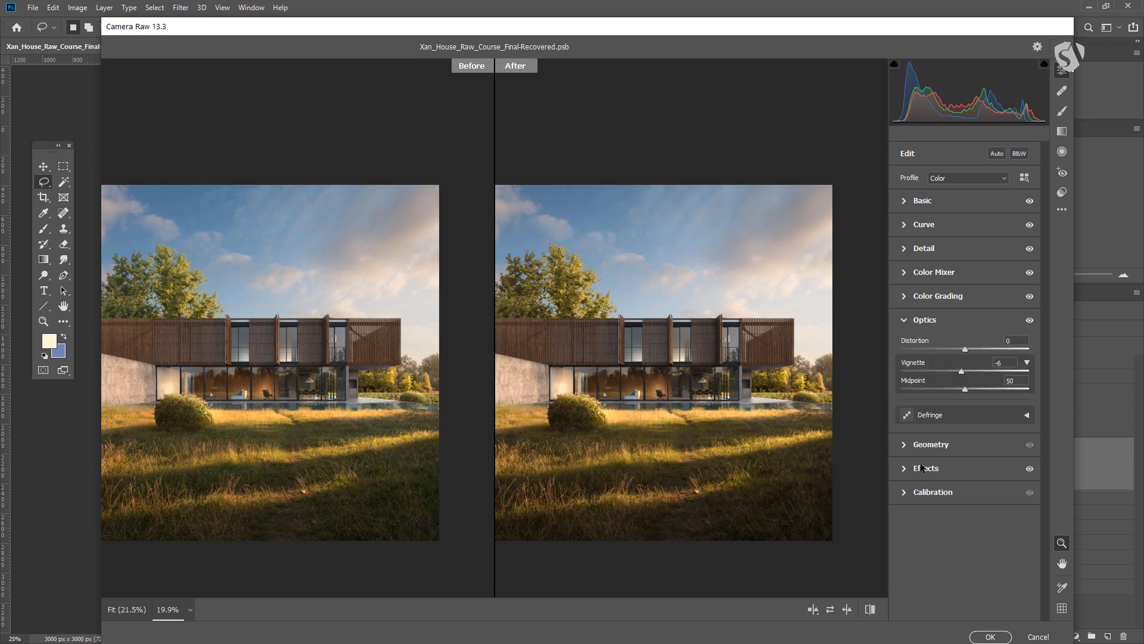
left_click(902, 467)
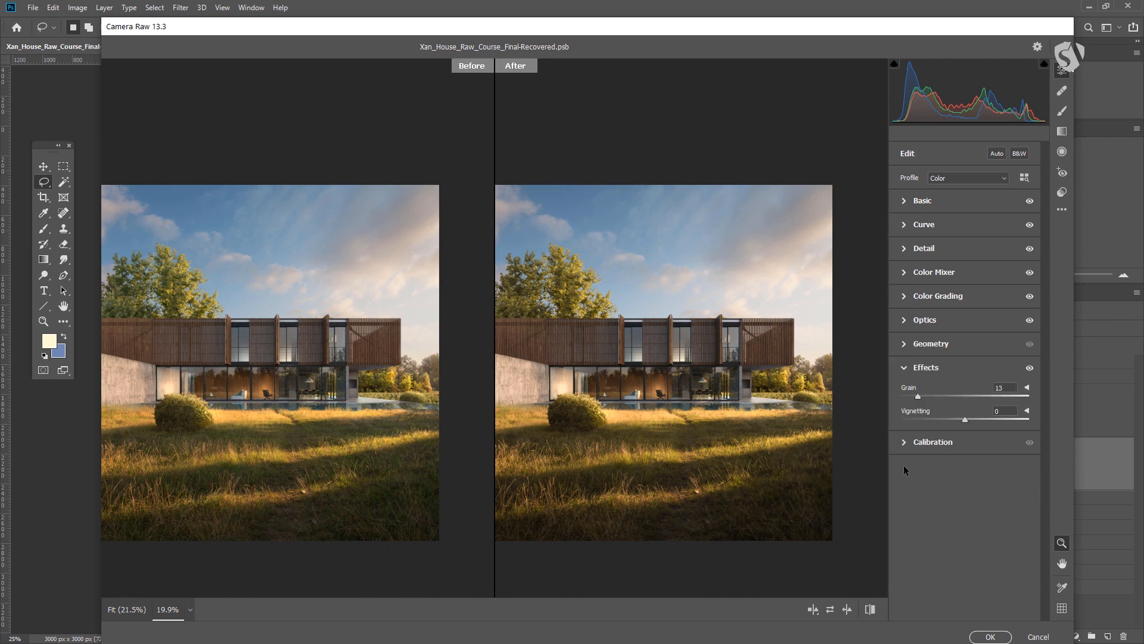
Set Vignetting to +2 in the Effects adjustments after testing it at -6, and collapse the section
left_click(1027, 411)
left_click_drag(964, 420, 960, 419)
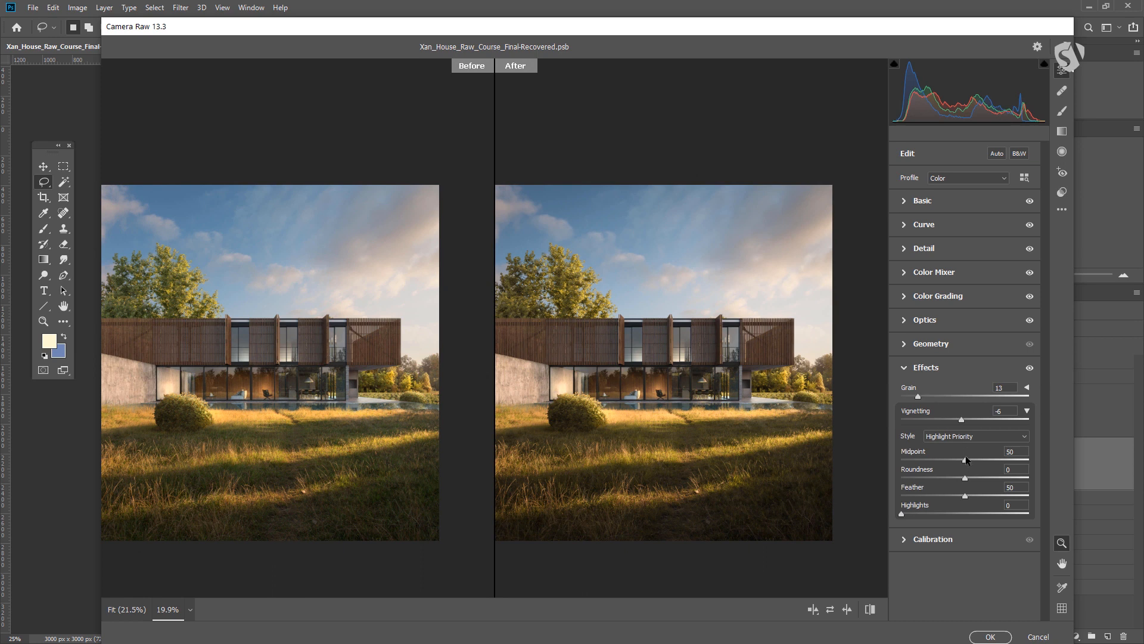
left_click(965, 420)
left_click_drag(966, 421, 967, 420)
left_click(901, 320)
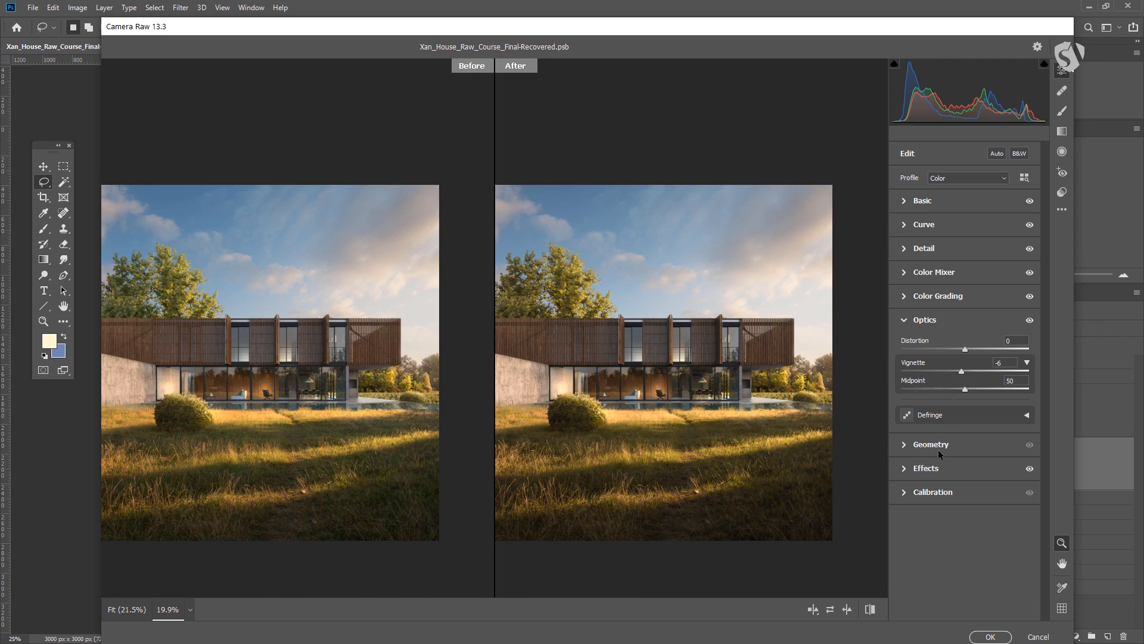
left_click(903, 467)
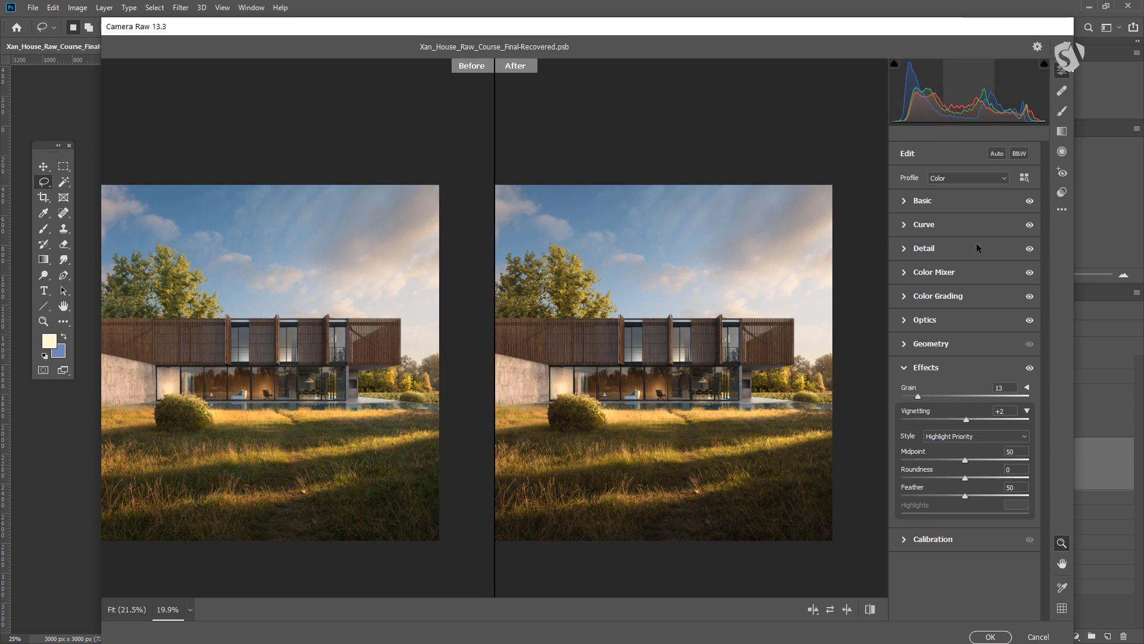
left_click(903, 366)
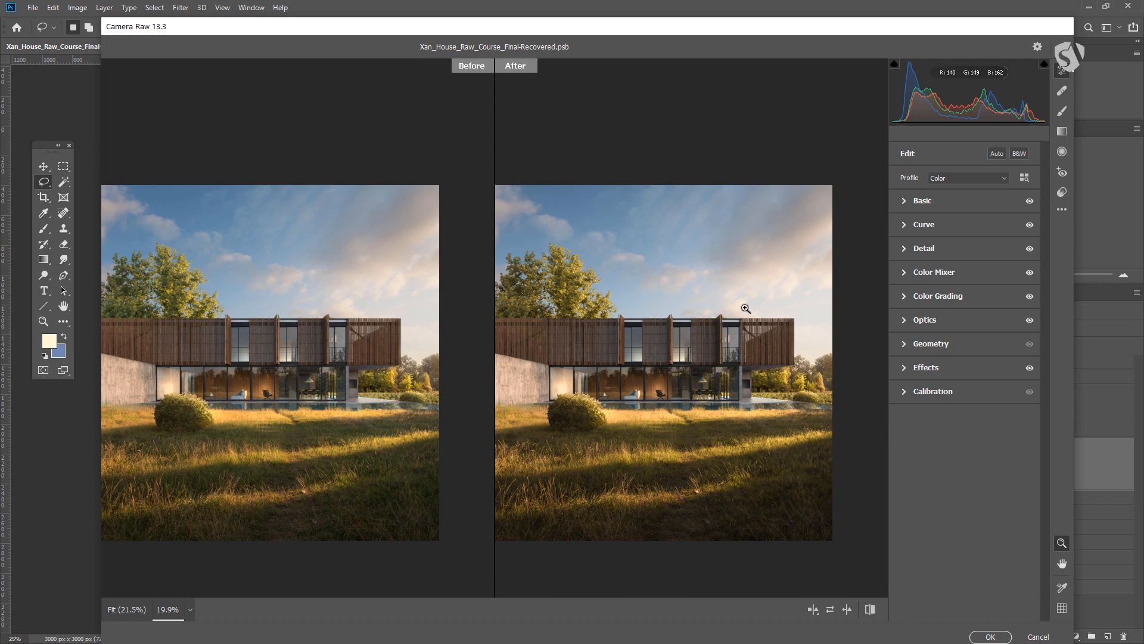
Test extreme Calibration values: Red Primary hue and saturation +100, Green hue +100 and saturation -100, Blue hue -100 and saturation +100
left_click(909, 391)
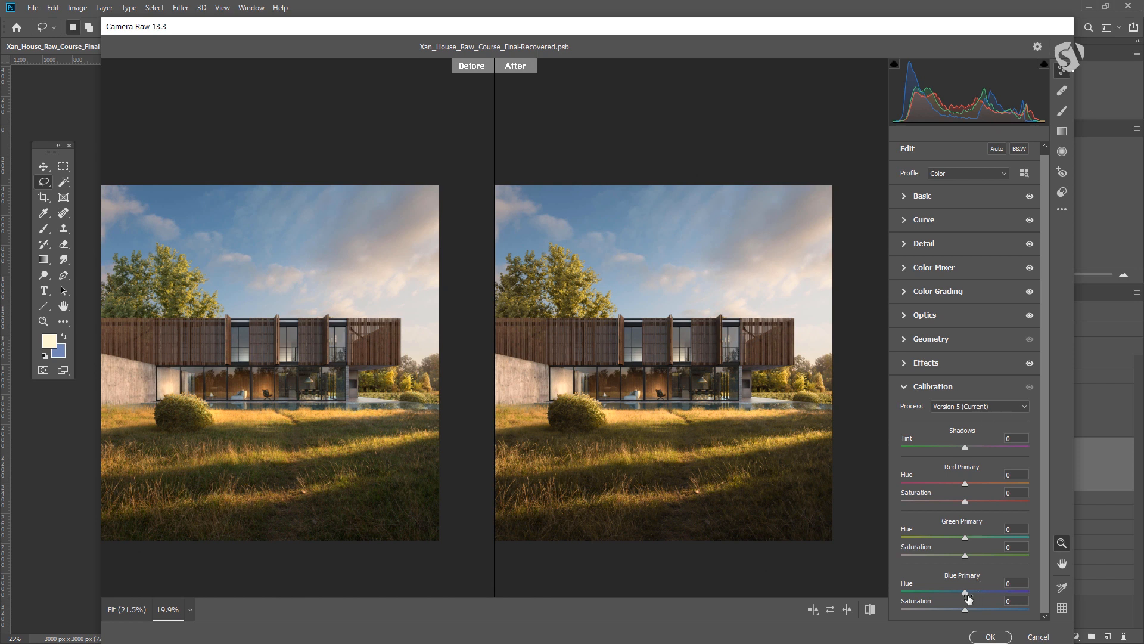
left_click_drag(951, 592, 882, 595)
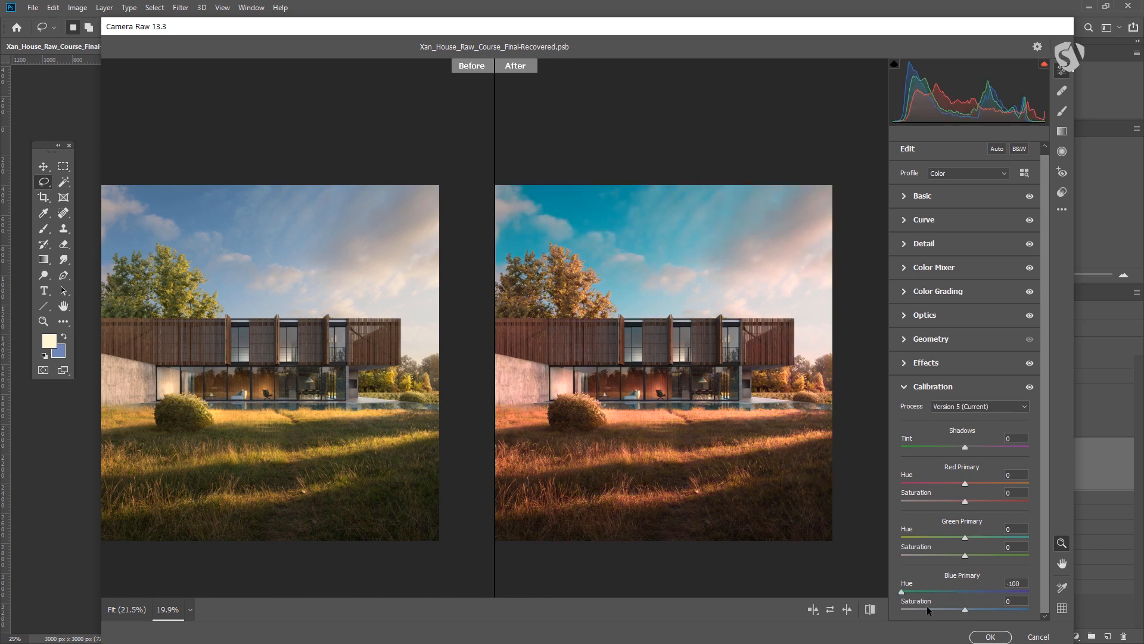
left_click_drag(966, 609, 1073, 615)
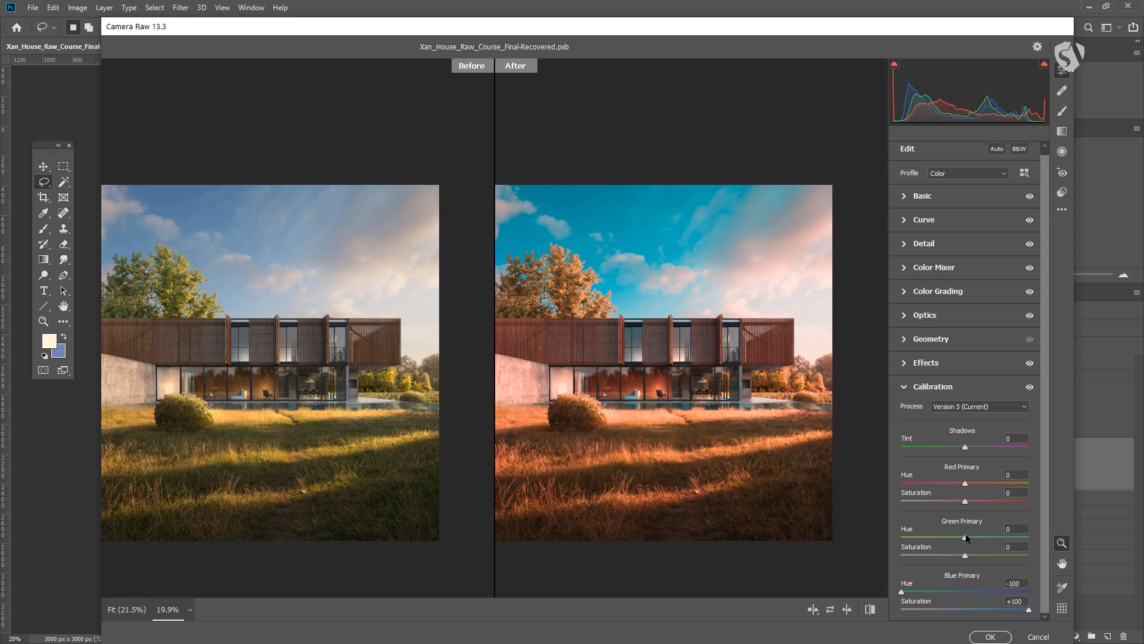
left_click_drag(966, 483, 1066, 501)
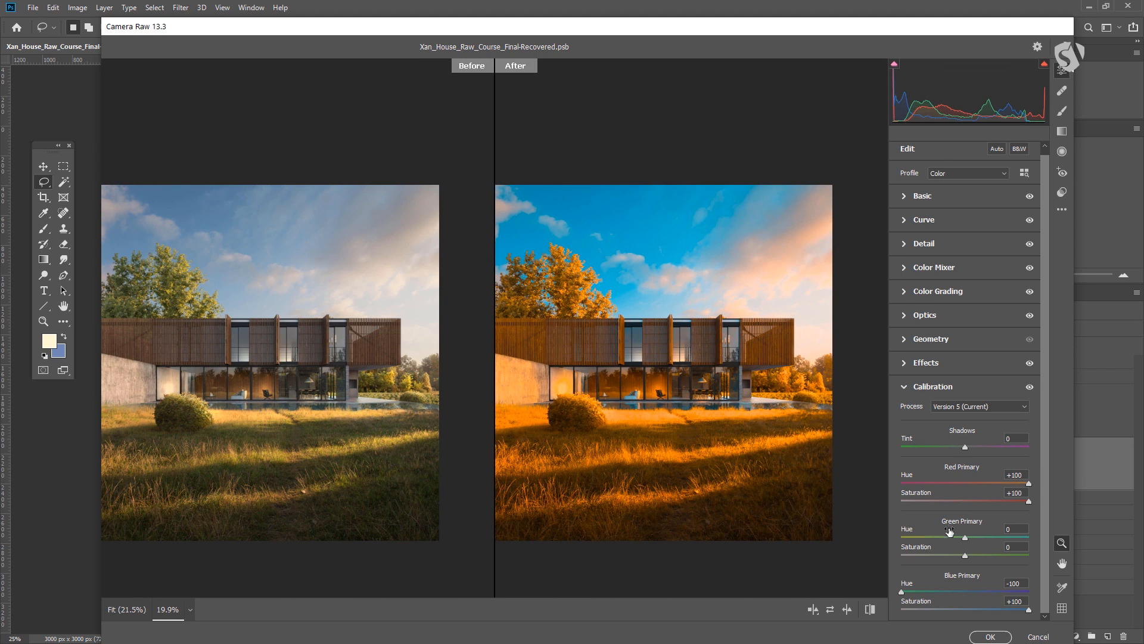
left_click_drag(966, 537, 1031, 542)
left_click_drag(964, 556, 867, 545)
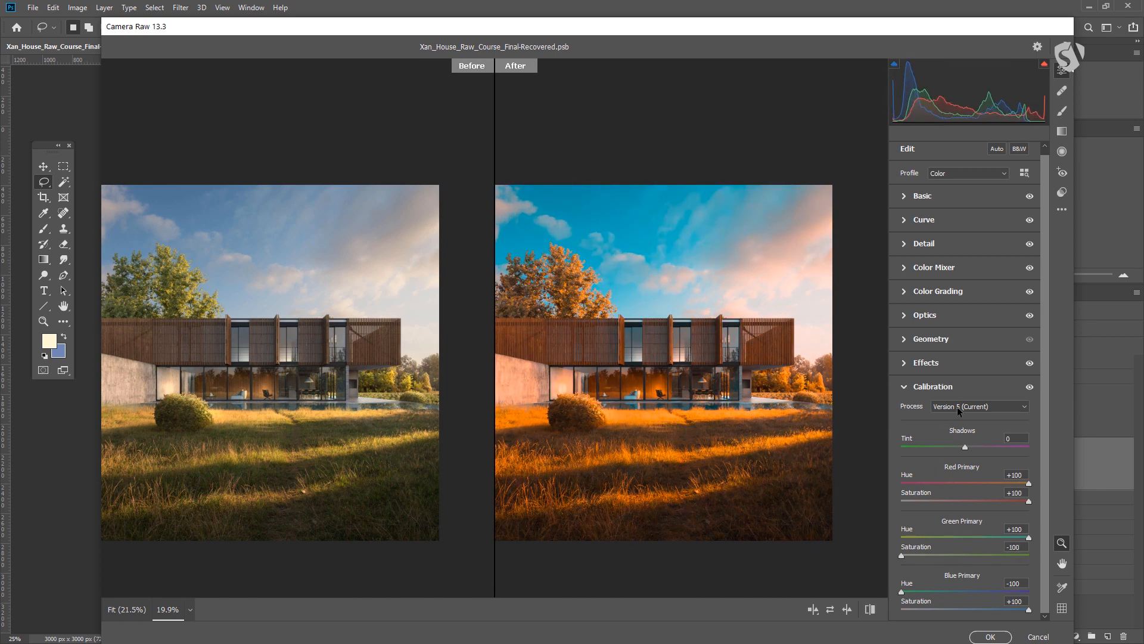
Reset the hue and saturation of the Blue, Green and Red Primary calibration to 0
left_click_drag(964, 591, 964, 612)
double_click(966, 607)
double_click(959, 592)
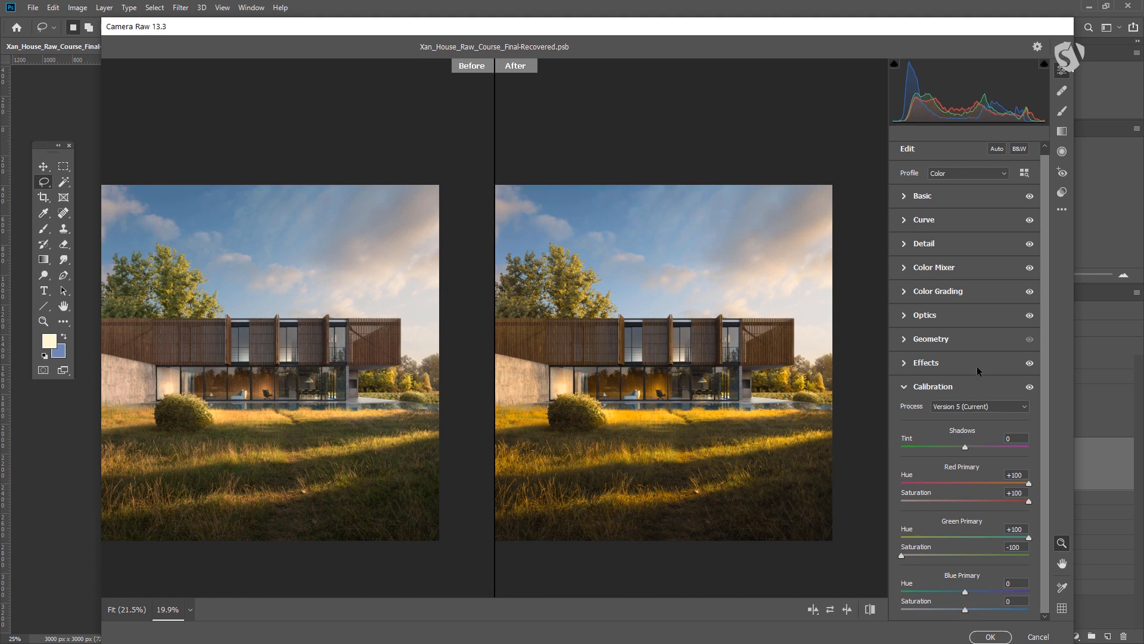
double_click(901, 557)
double_click(1028, 538)
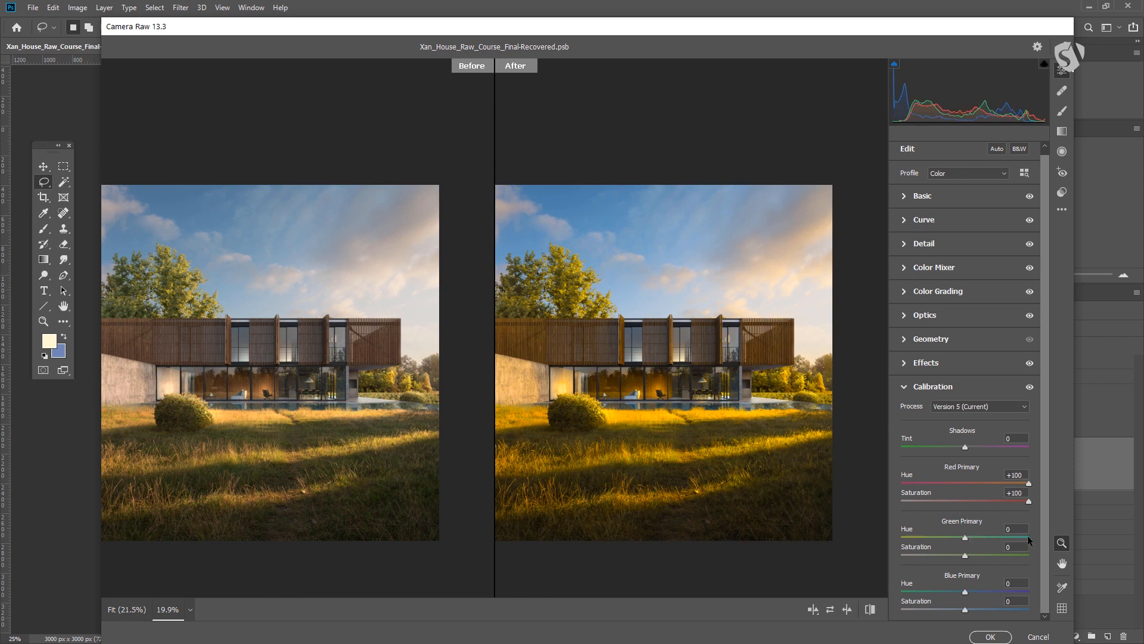
double_click(1029, 501)
double_click(1029, 483)
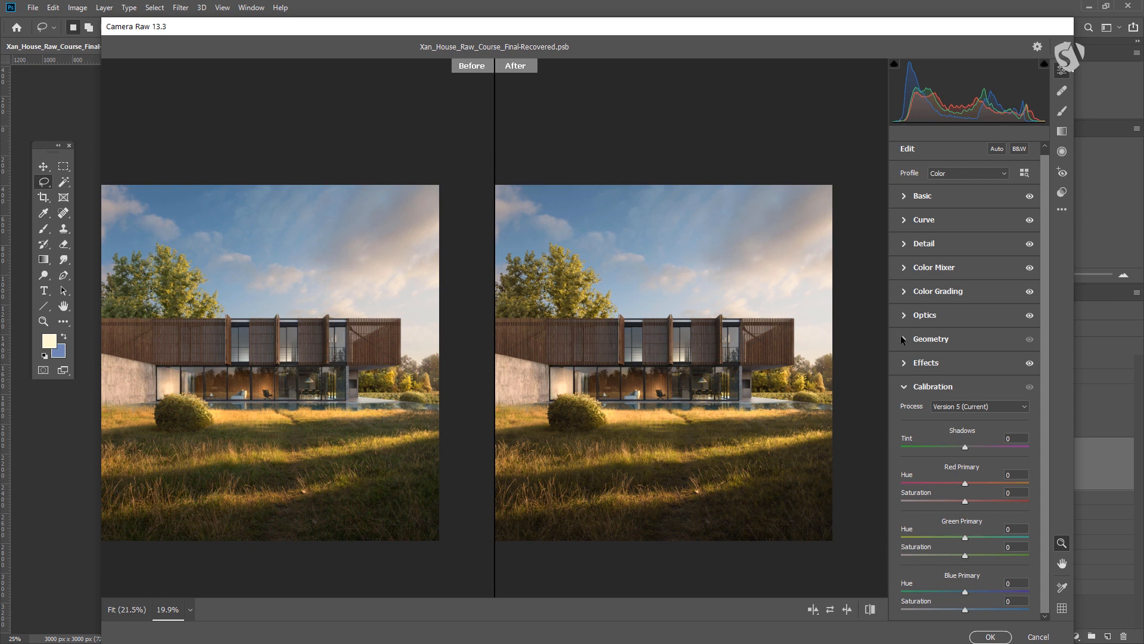
Shift the Color Mixer hues to Reds -2, Oranges -20, Yellows -36 and Greens -53
left_click(906, 270)
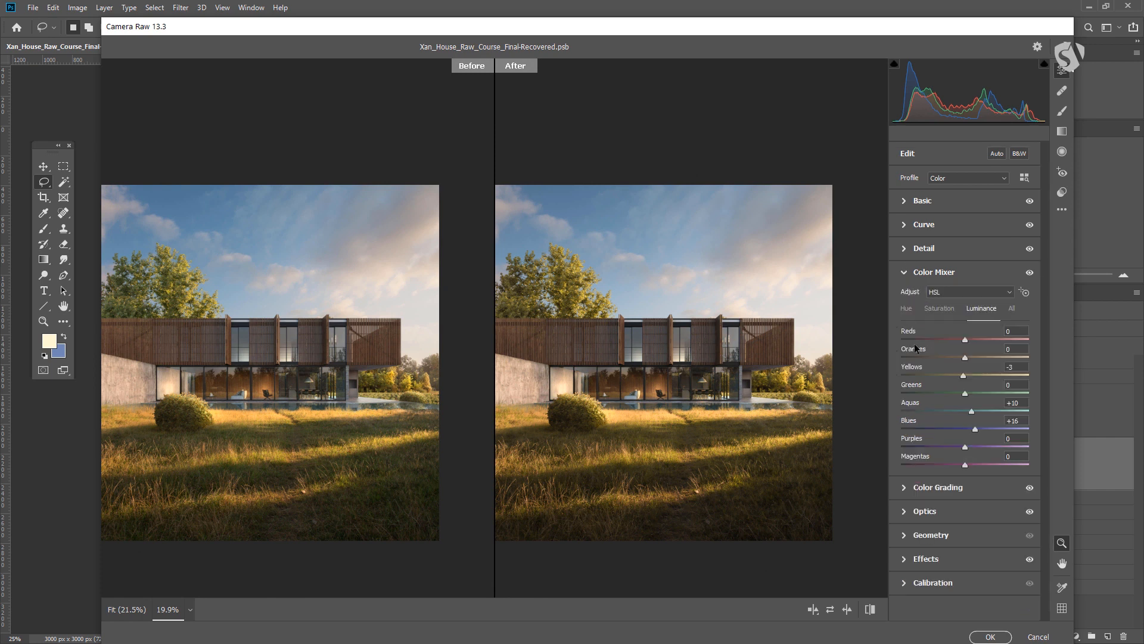
left_click(939, 308)
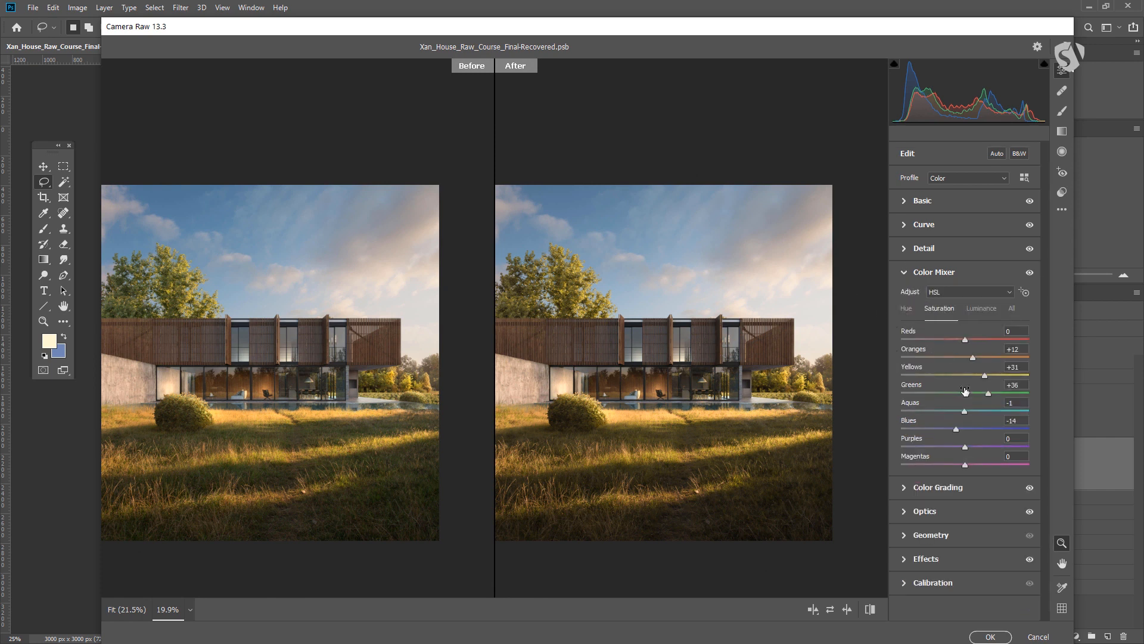
left_click(930, 393)
left_click_drag(939, 375, 953, 357)
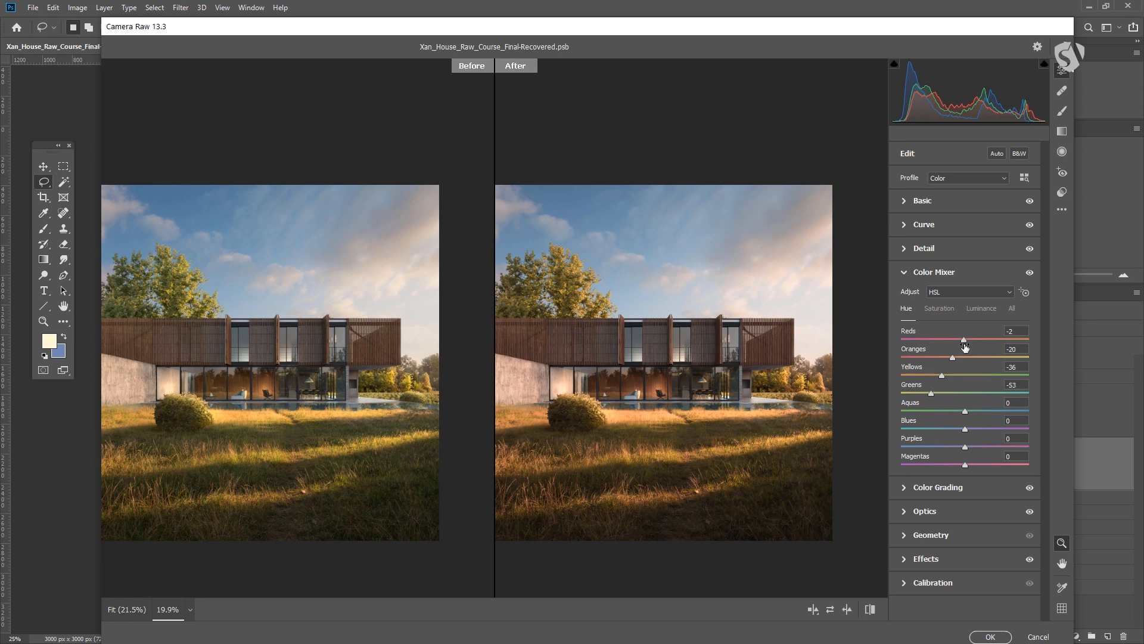
Raise the Color Mixer saturation to +53 for Oranges and +47 for Yellows, and apply the Camera Raw Filter
left_click(945, 309)
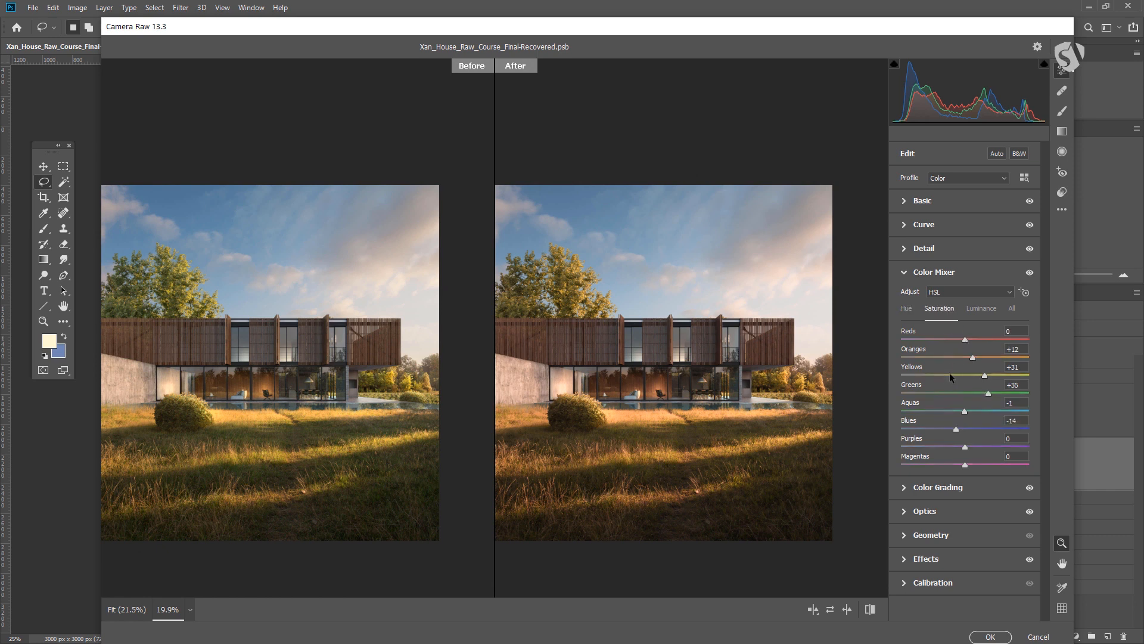
left_click_drag(982, 357, 996, 377)
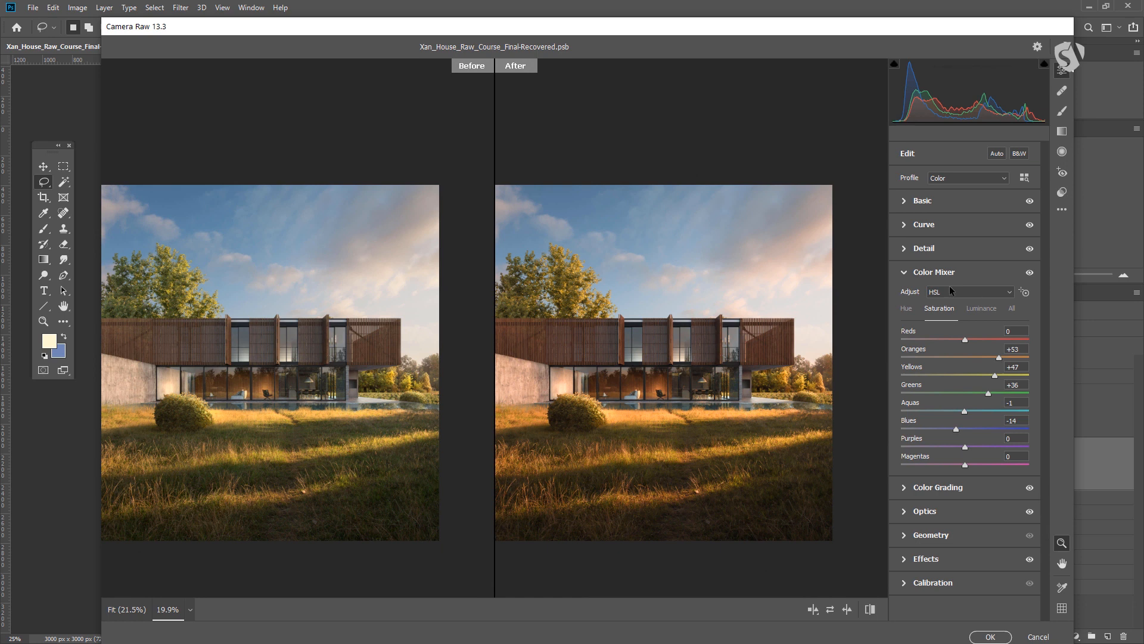
left_click(1062, 194)
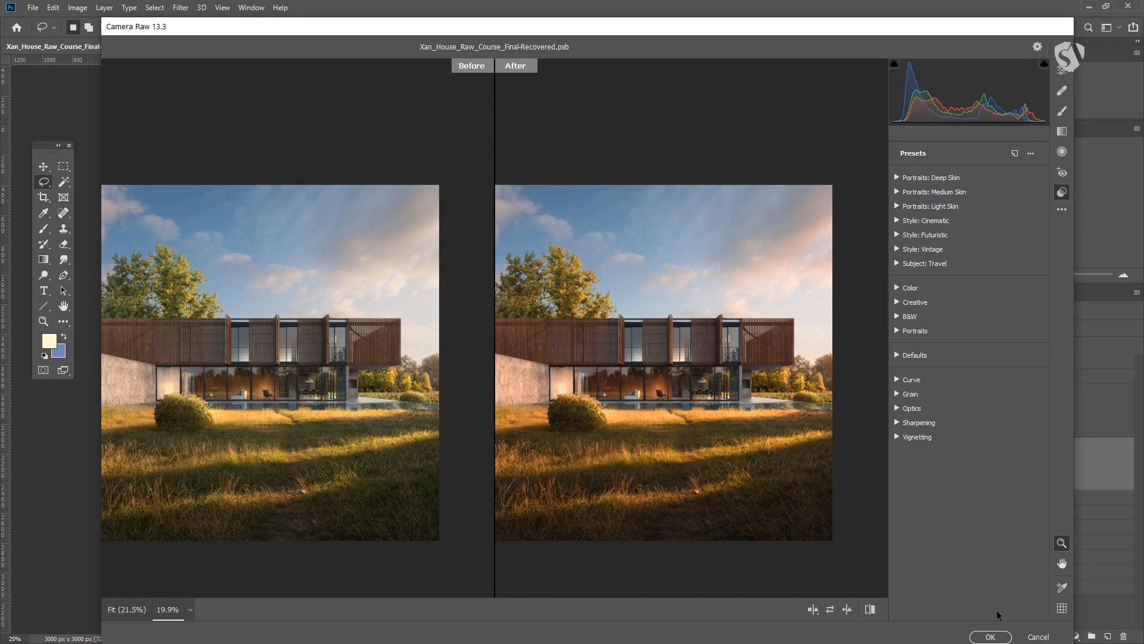
left_click(990, 636)
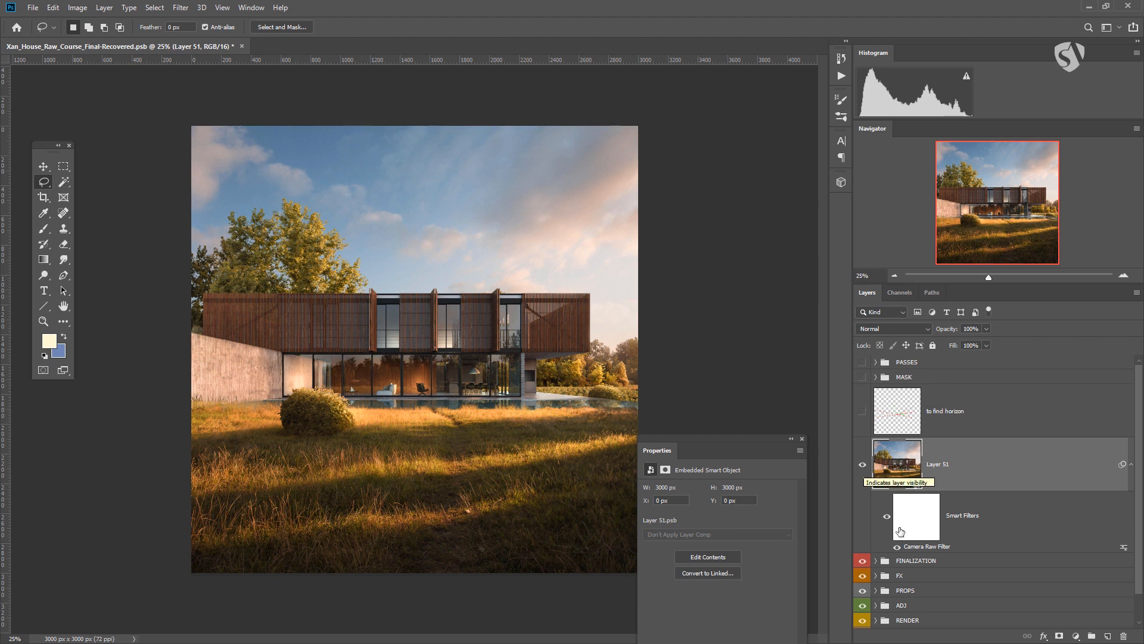
With Layer 51 hidden, stamp all visible layers above the FINALIZATION group and convert the merged layer to a Smart Object
left_click(862, 468)
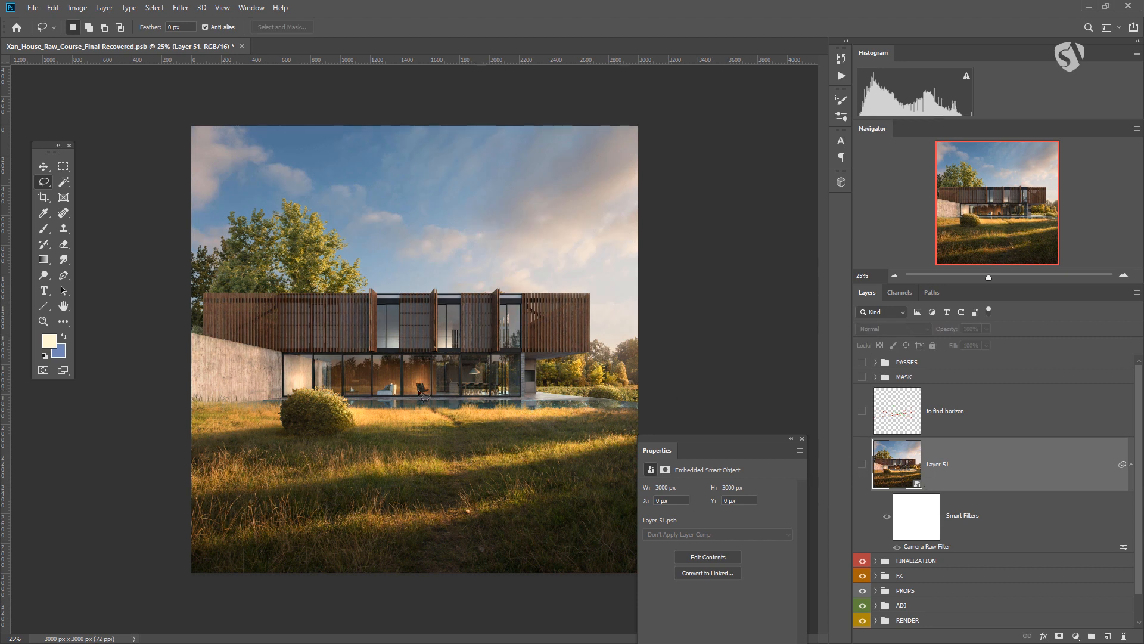
left_click(905, 560)
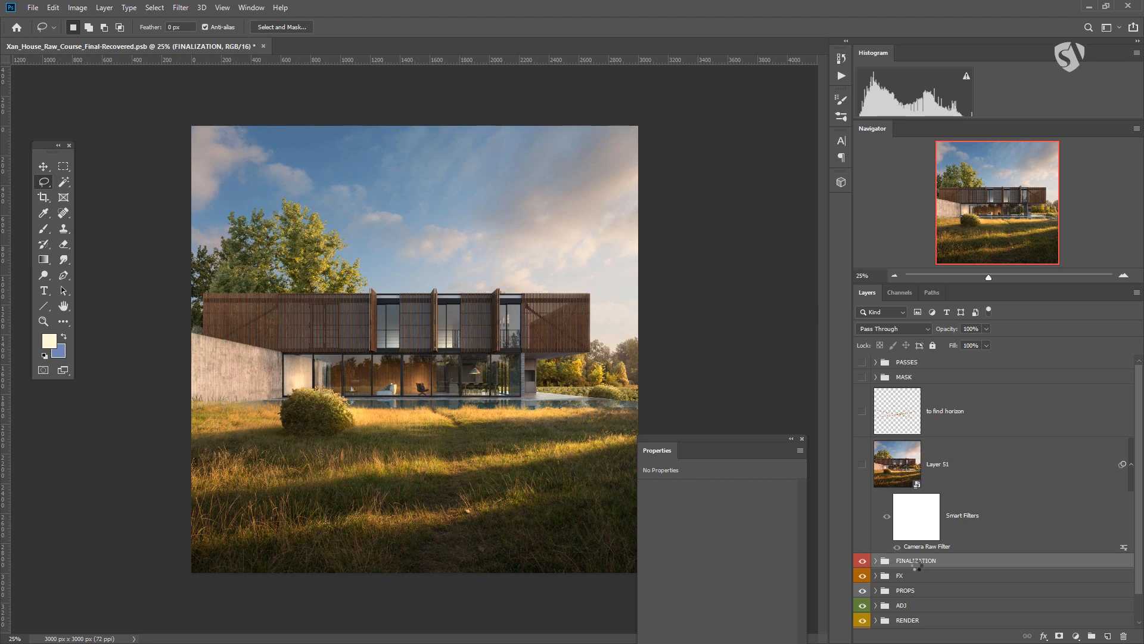
key("ctrl+shift+alt+e")
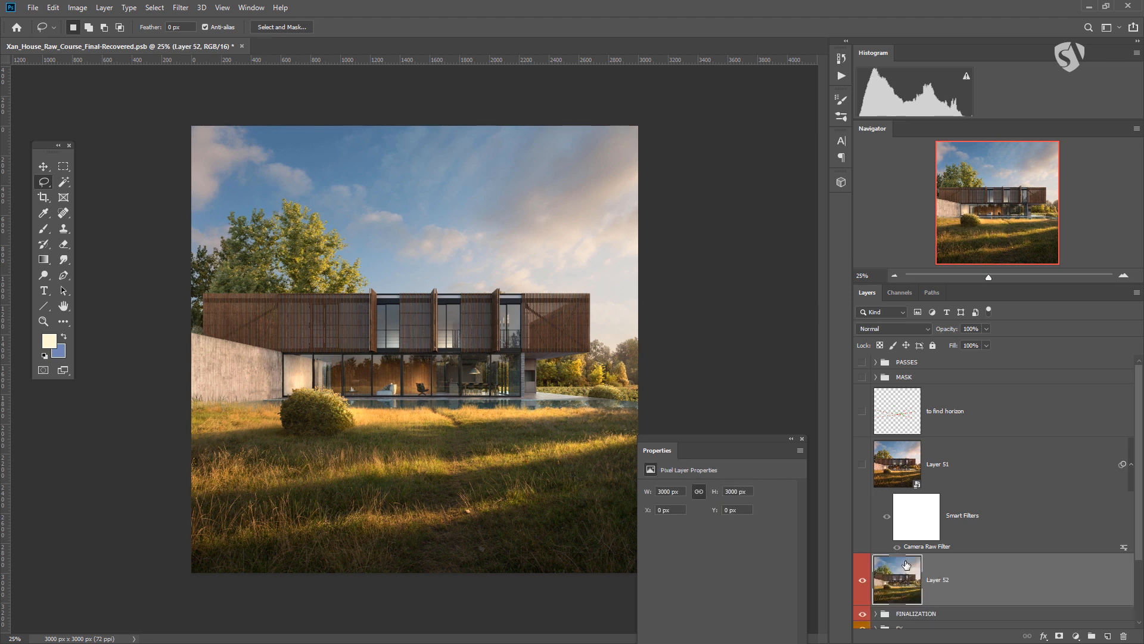
right_click(994, 580)
left_click(1031, 239)
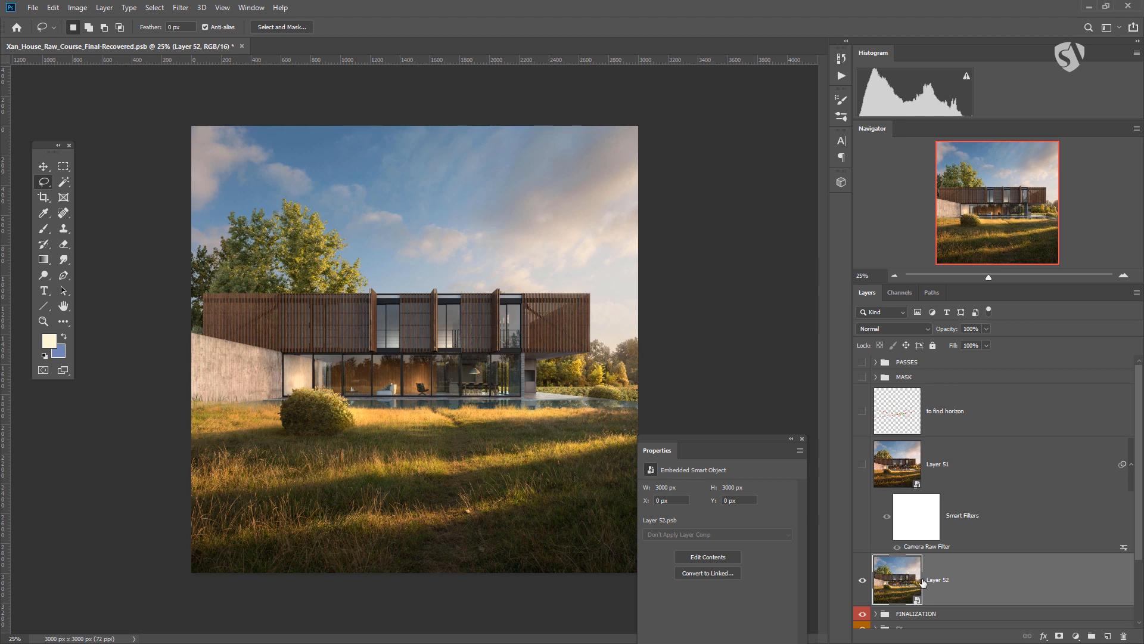
Move the Camera Raw Filter from Layer 51 onto the new Smart Object and lower that layer's opacity to 52%
left_click_drag(926, 548, 899, 590)
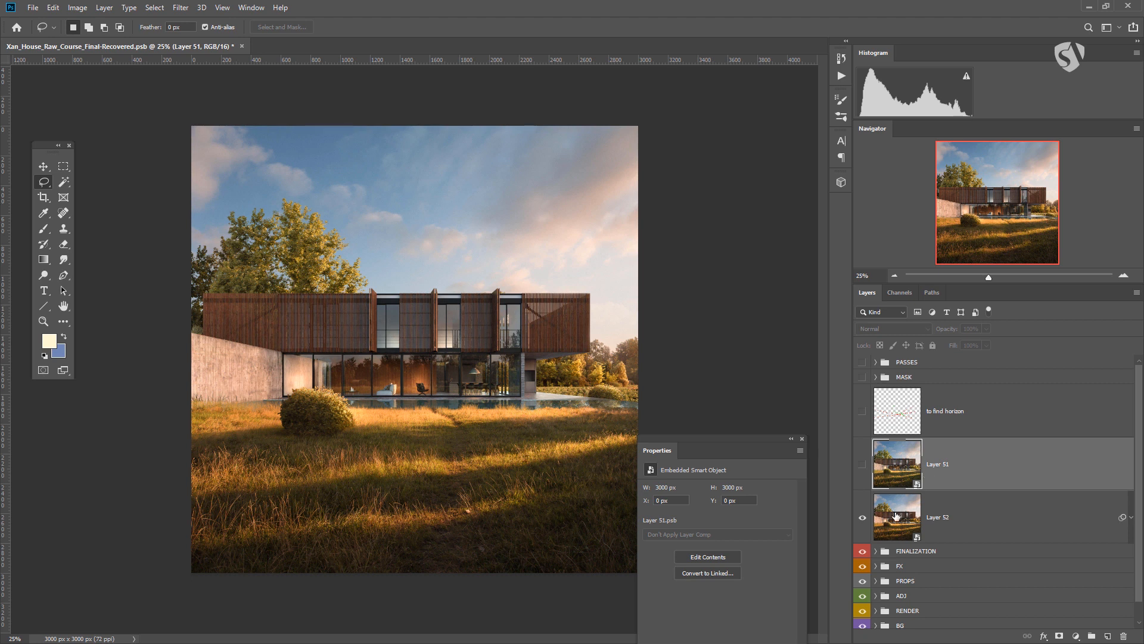
left_click(897, 517)
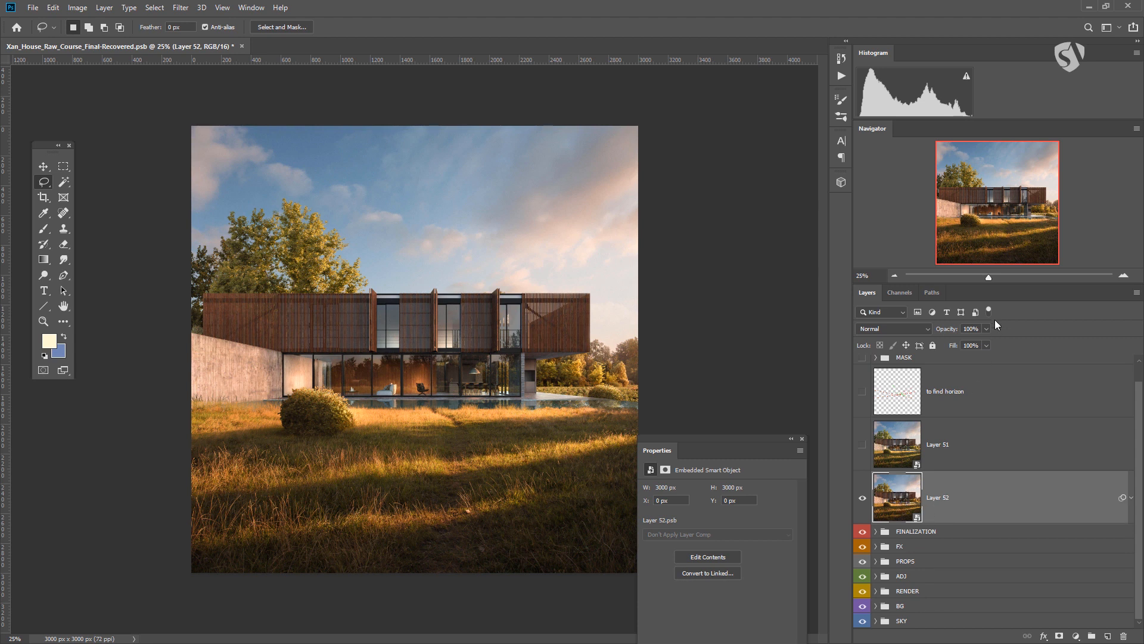
left_click_drag(988, 332, 962, 350)
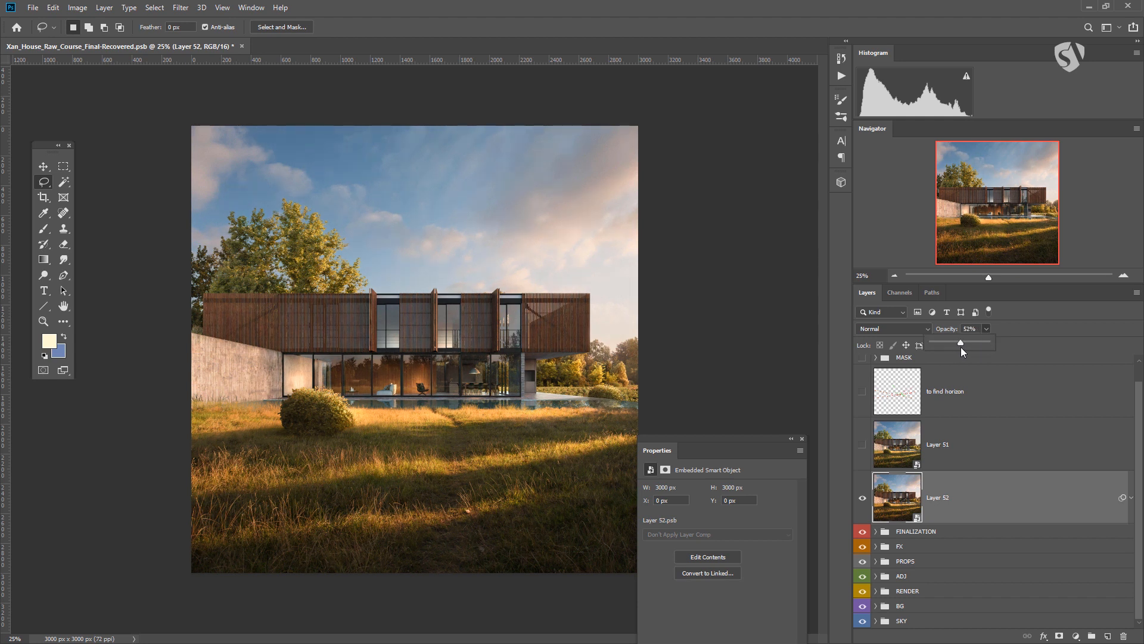